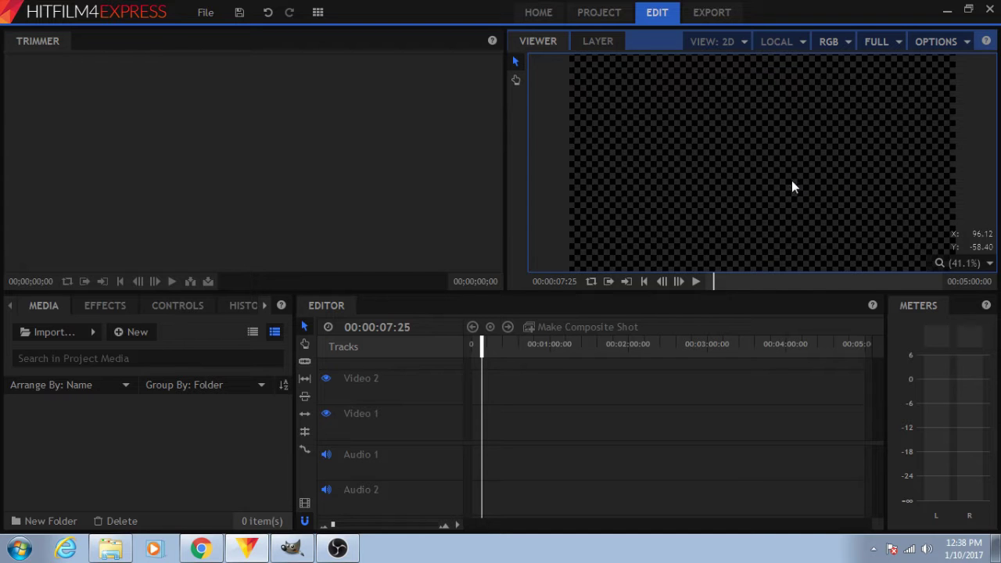
# - Scroll the 'faucon pelerin - falcon peregrine' clipart page in Chrome to its download buttons and back
pyautogui.click(201, 550)
pyautogui.scroll(5, 155, 200)
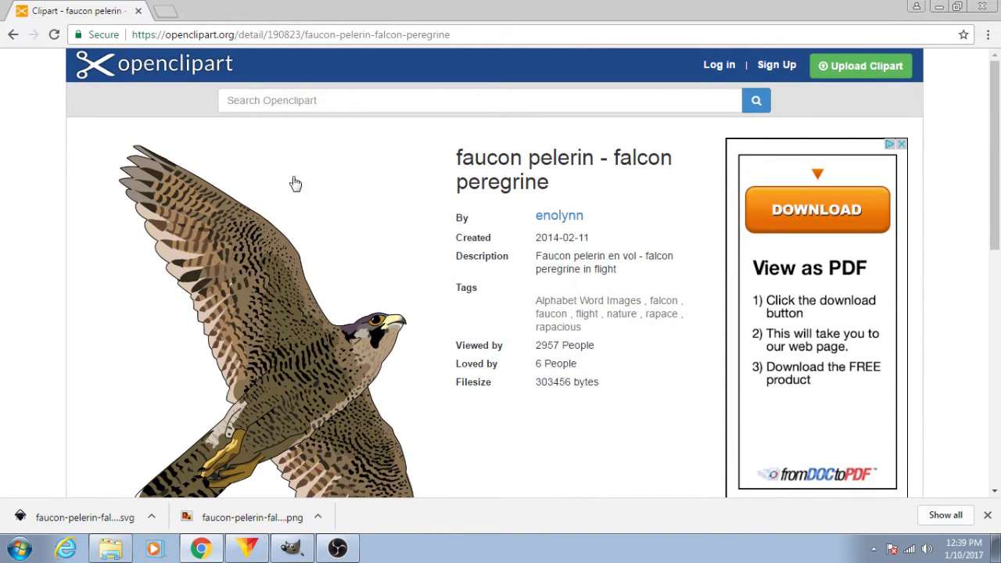
pyautogui.scroll(-1, 512, 434)
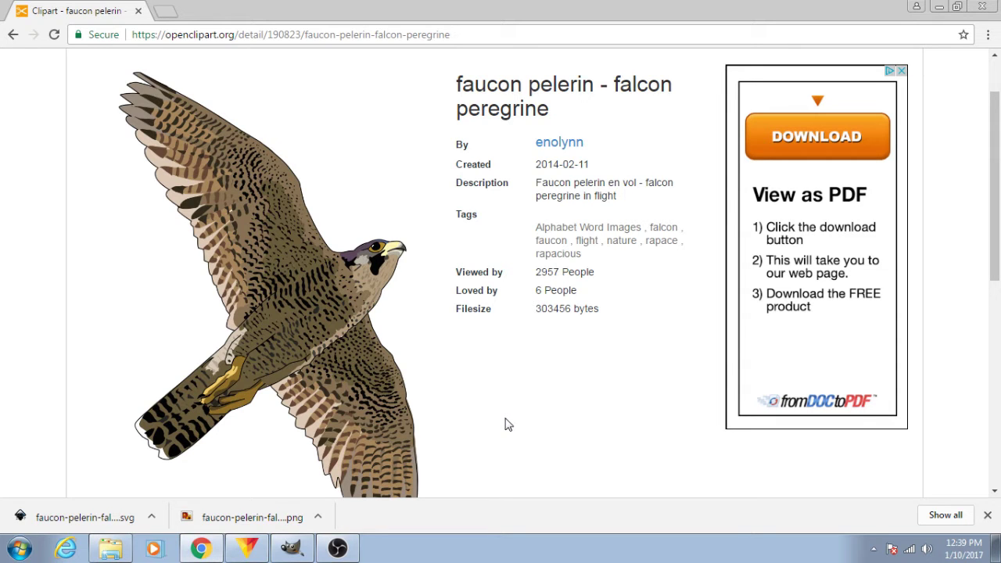
pyautogui.scroll(1, 505, 422)
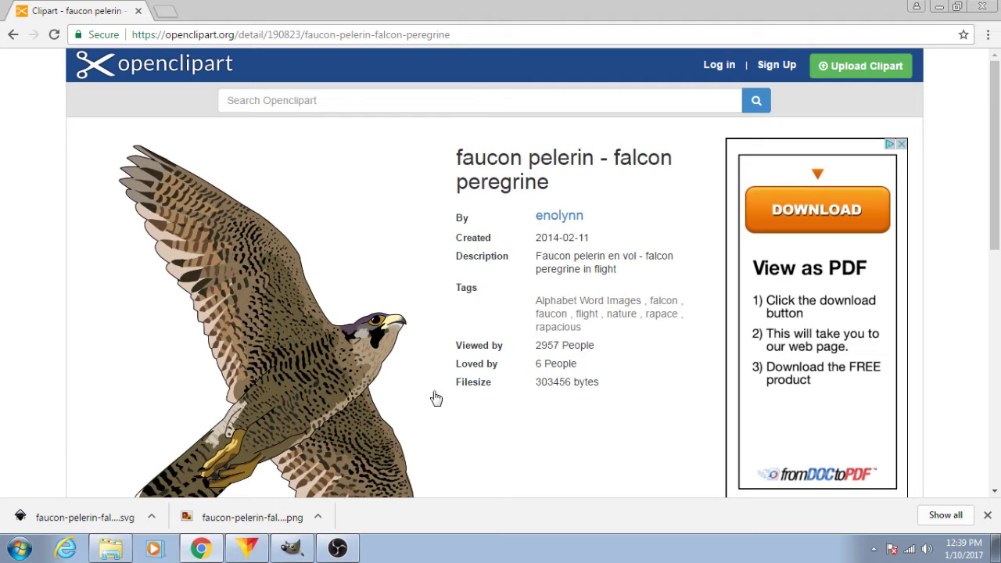
pyautogui.scroll(-1, 468, 410)
pyautogui.scroll(1, 535, 432)
pyautogui.scroll(-6, 431, 302)
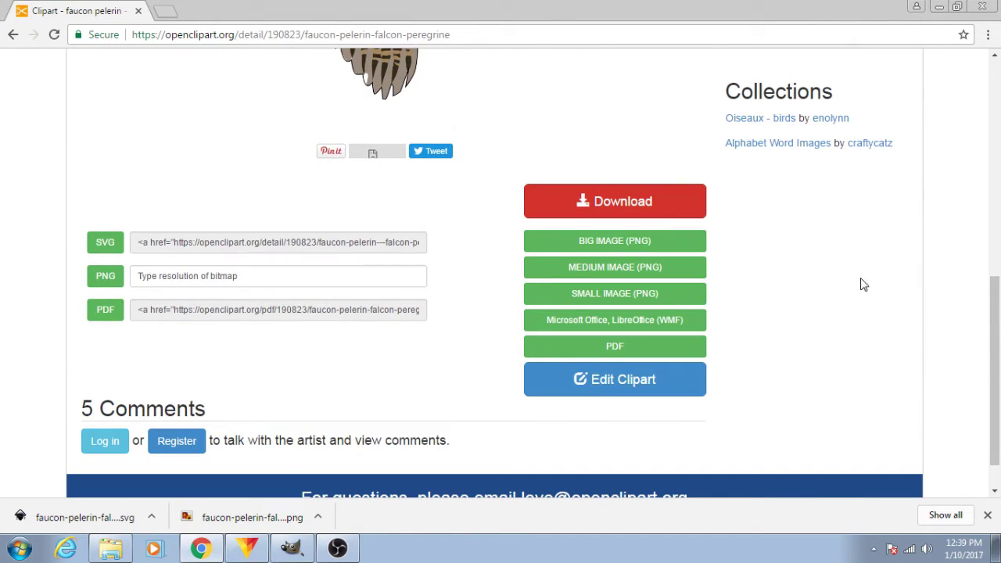
pyautogui.scroll(1, 595, 205)
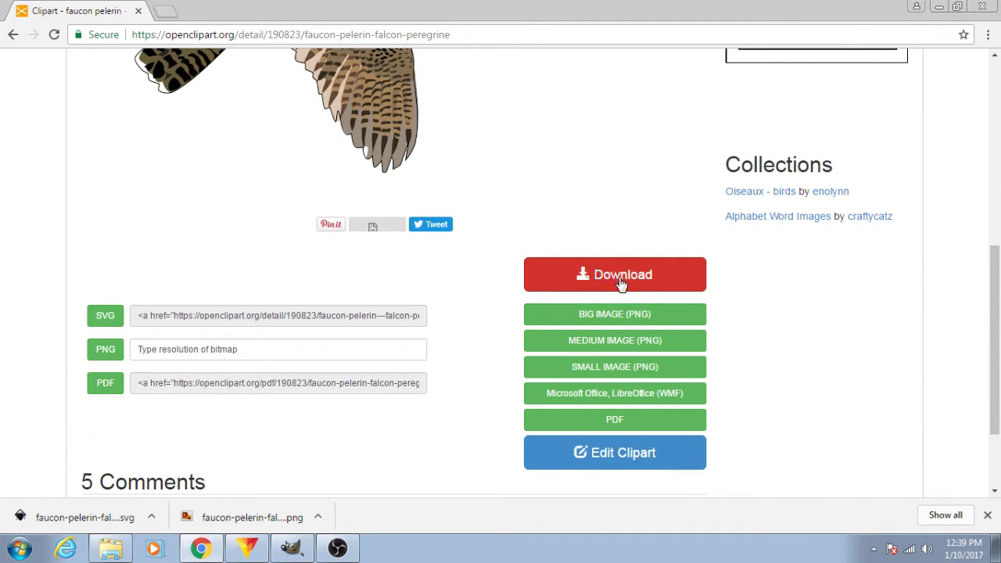
pyautogui.scroll(4, 623, 281)
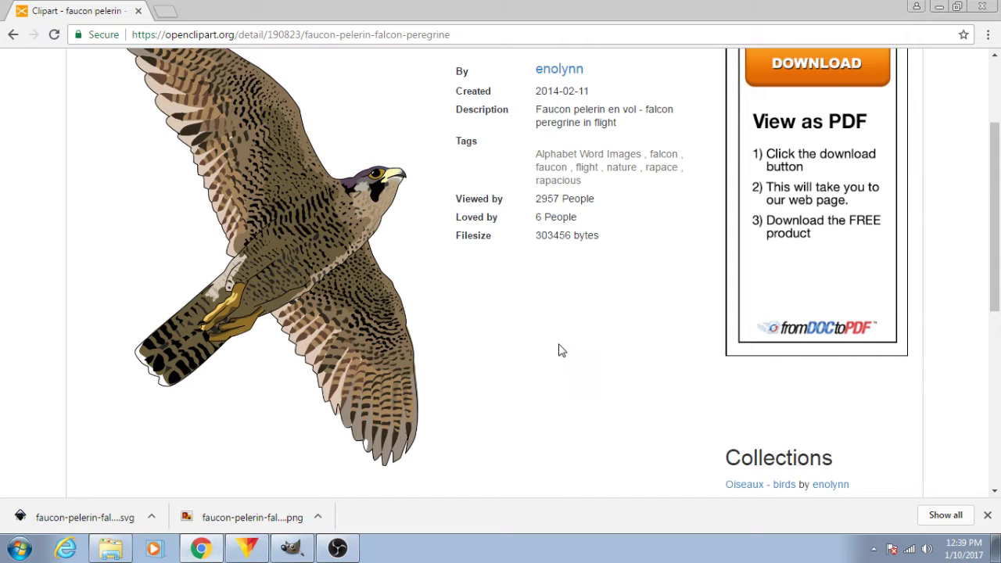
pyautogui.scroll(-3, 571, 344)
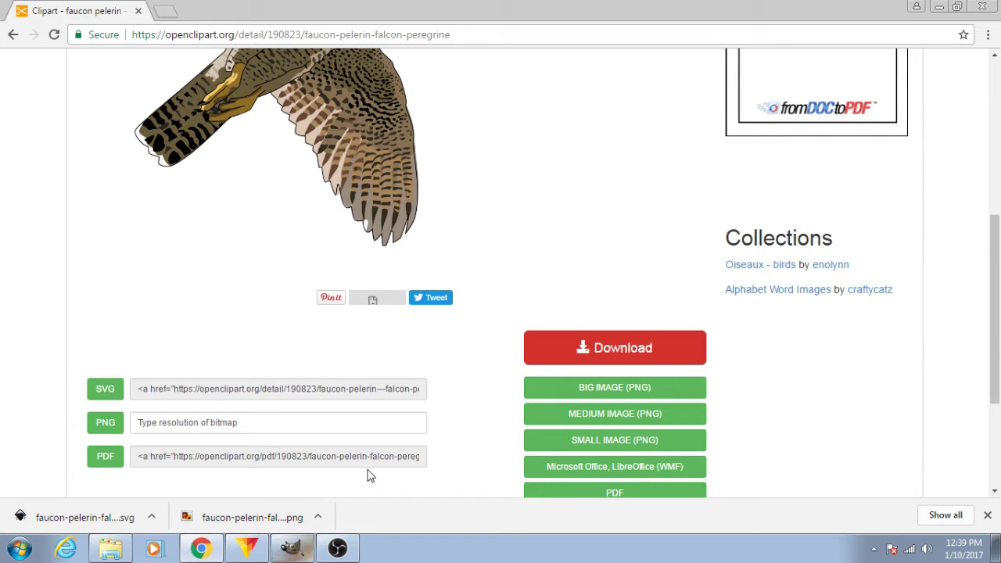
pyautogui.scroll(2, 449, 266)
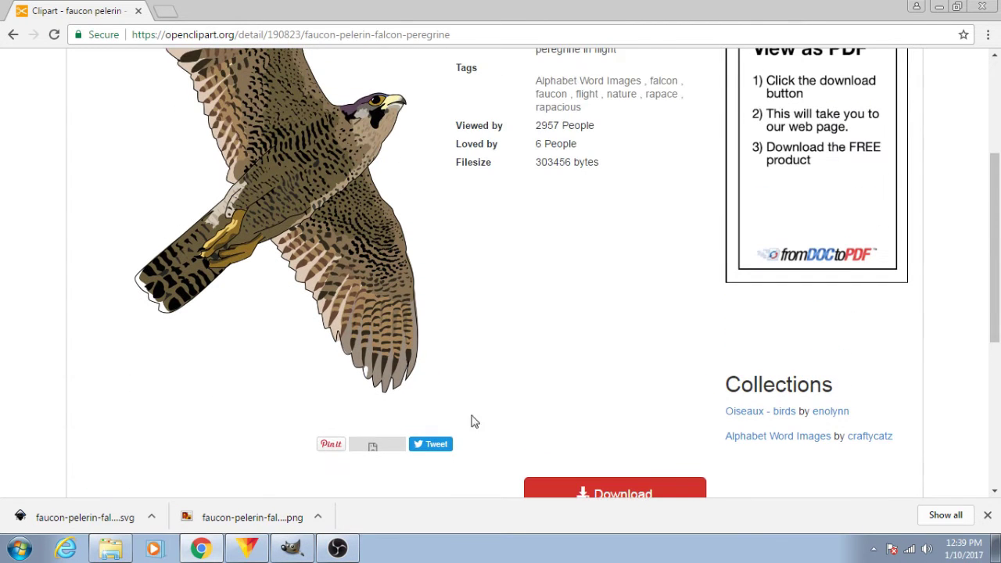
# - Overwrite faucon-pelerin-falcon-peregrine-2400px.png with the blue-tinted falcon from GIMP
pyautogui.click(291, 548)
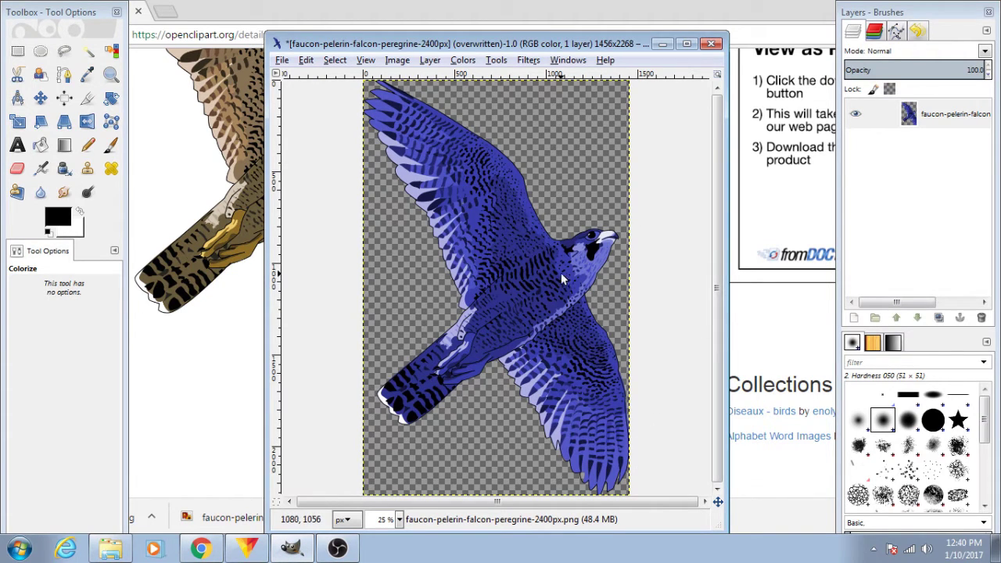
pyautogui.click(306, 60)
pyautogui.moveTo(284, 61)
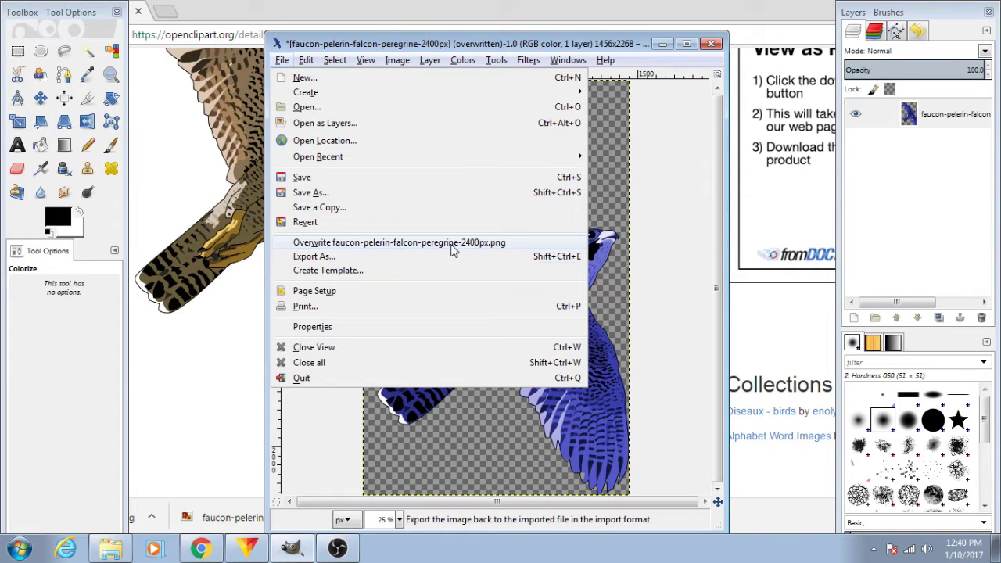
pyautogui.click(679, 341)
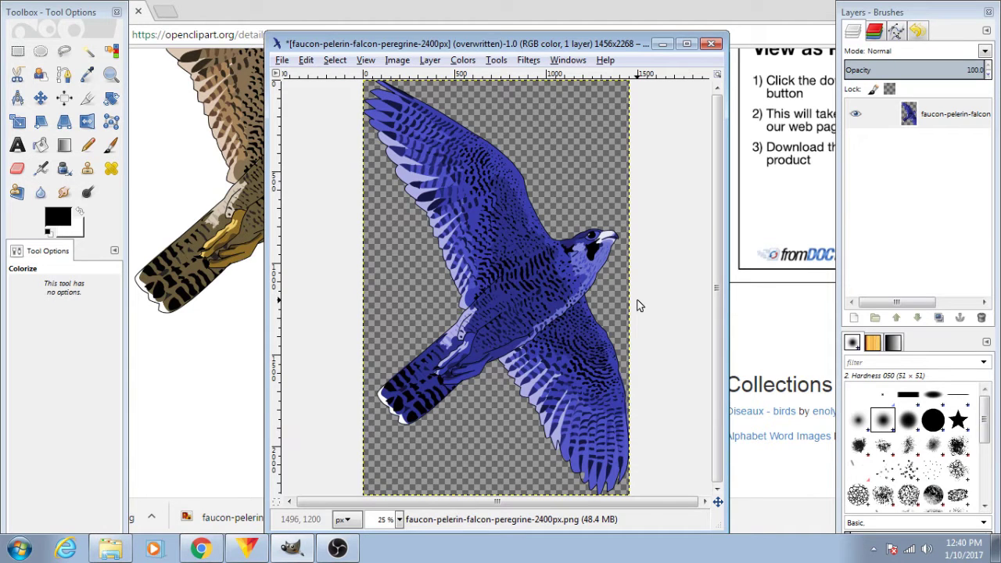
# - Set up a new 1280×720 plane, New Plane 1, coloured pure green #00ff00
pyautogui.click(245, 550)
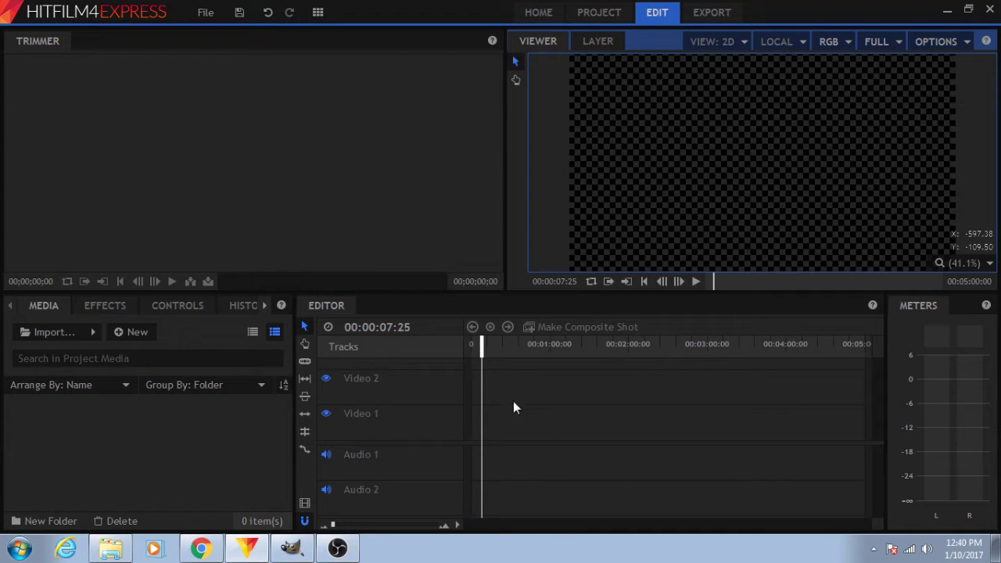
pyautogui.click(135, 332)
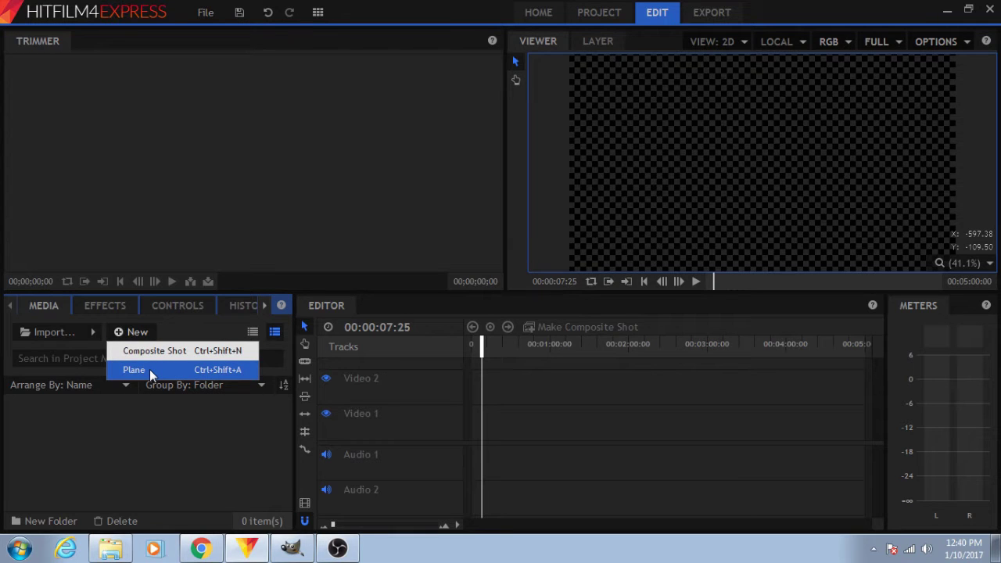
pyautogui.click(147, 373)
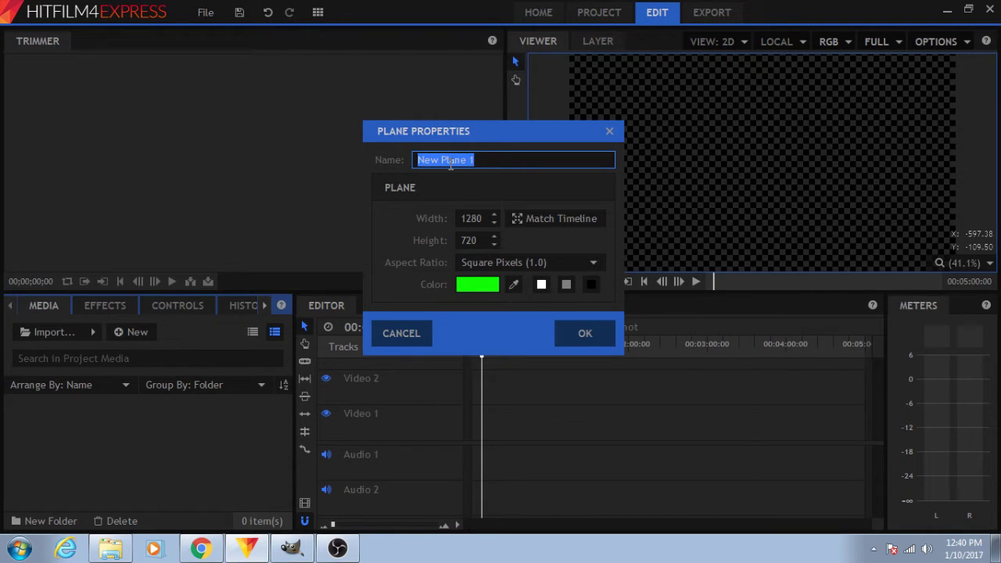
pyautogui.click(474, 286)
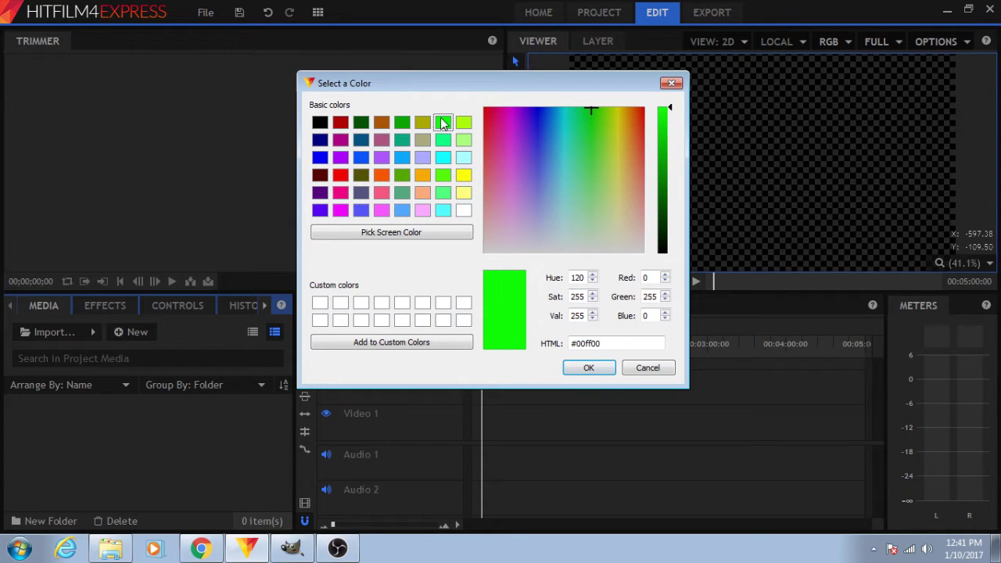
pyautogui.click(599, 374)
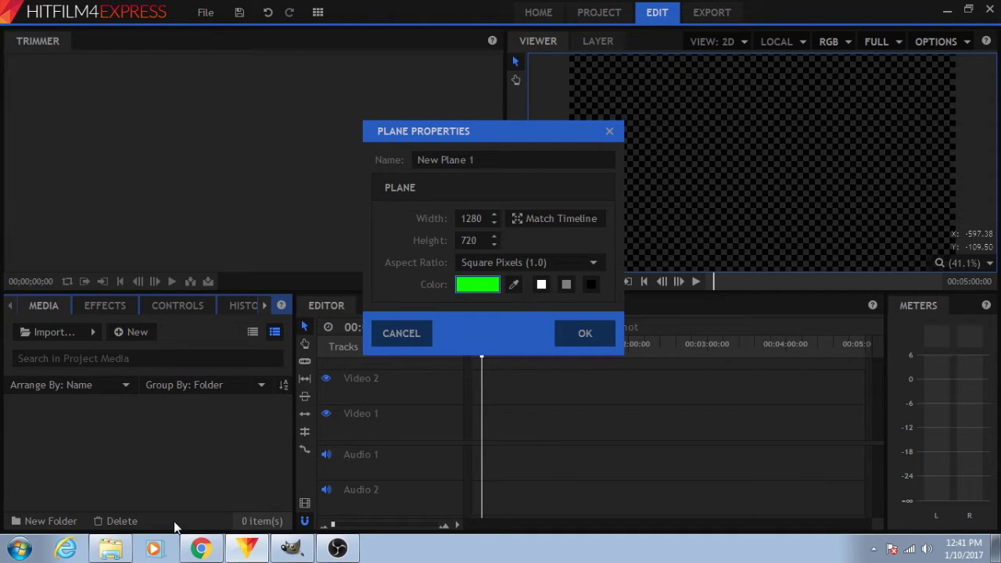
# - Add New Plane 1 to Video 1 and set the playhead to 00:00:05:00
pyautogui.click(584, 333)
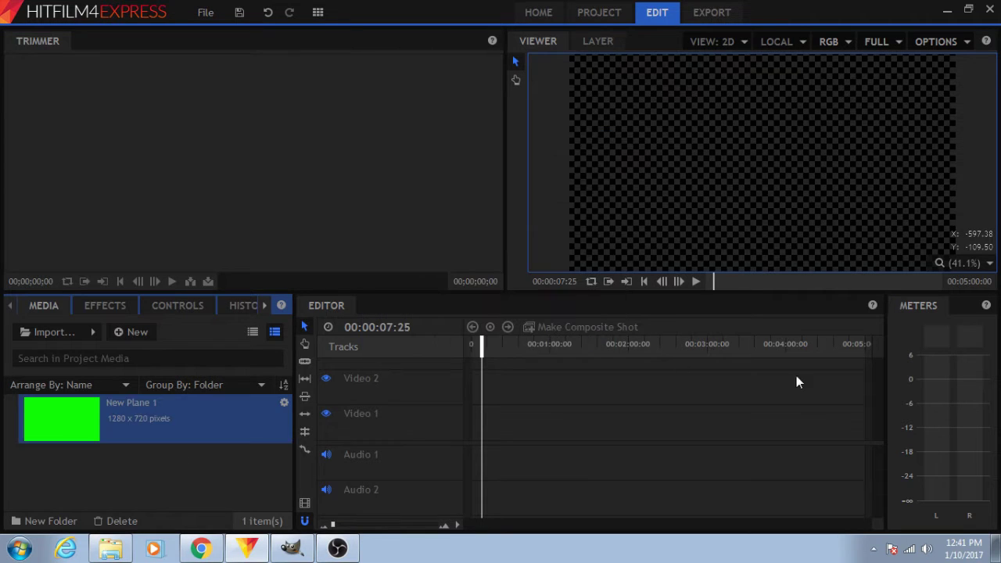
pyautogui.moveTo(112, 446); pyautogui.dragTo(477, 429)
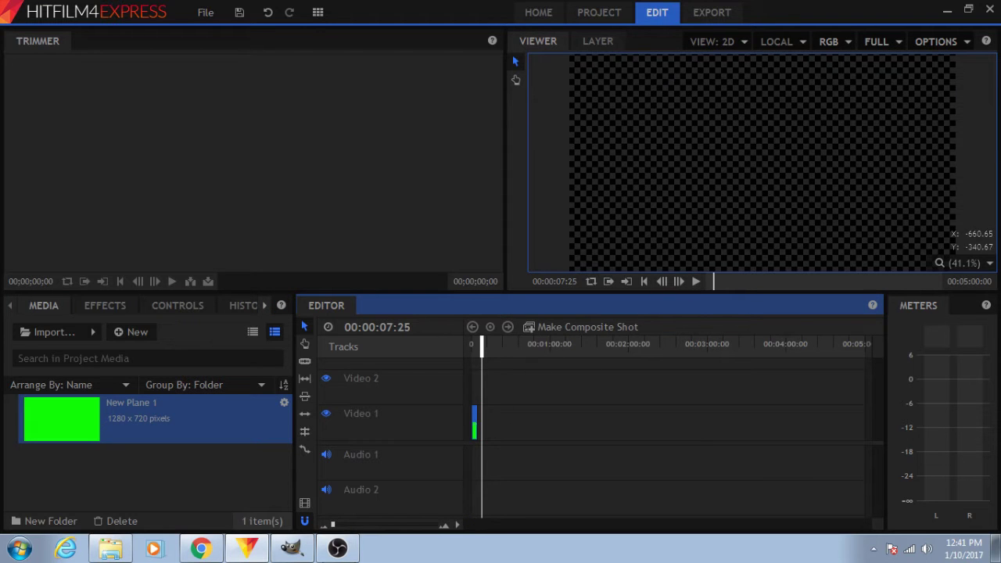
pyautogui.moveTo(332, 525); pyautogui.dragTo(353, 527)
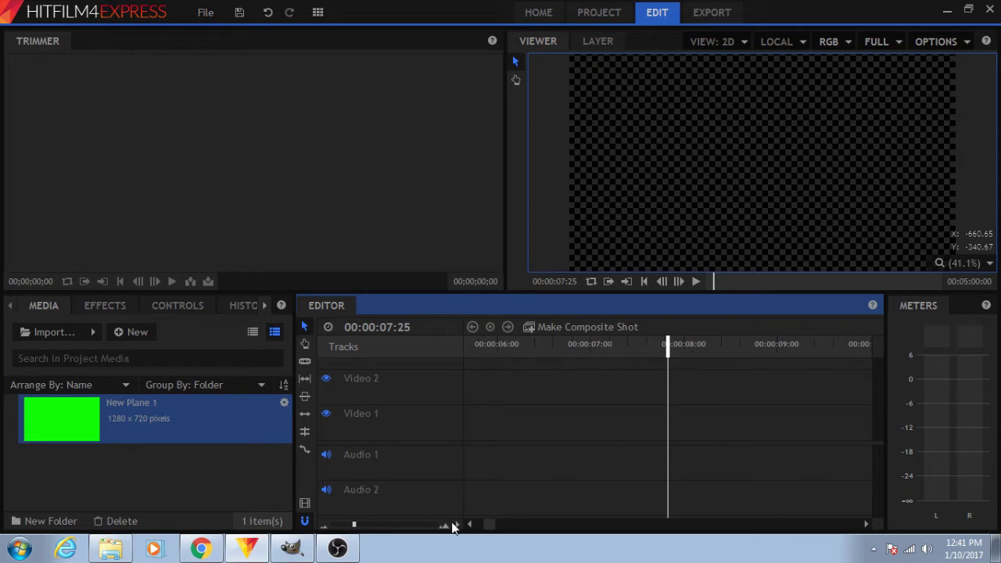
pyautogui.moveTo(492, 527); pyautogui.dragTo(479, 531)
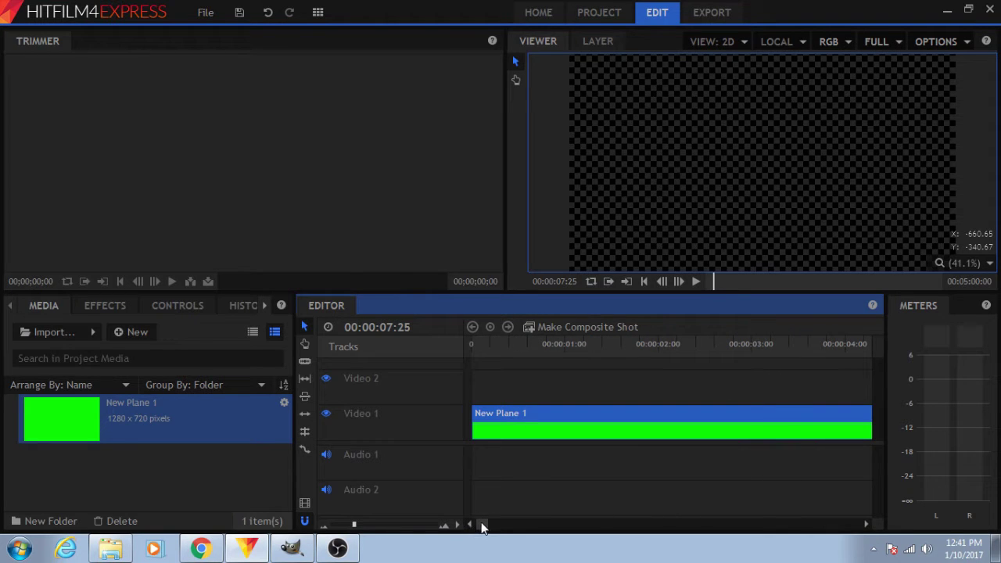
pyautogui.moveTo(353, 528); pyautogui.dragTo(354, 529)
pyautogui.moveTo(486, 524); pyautogui.dragTo(482, 526)
pyautogui.moveTo(746, 350); pyautogui.dragTo(743, 350)
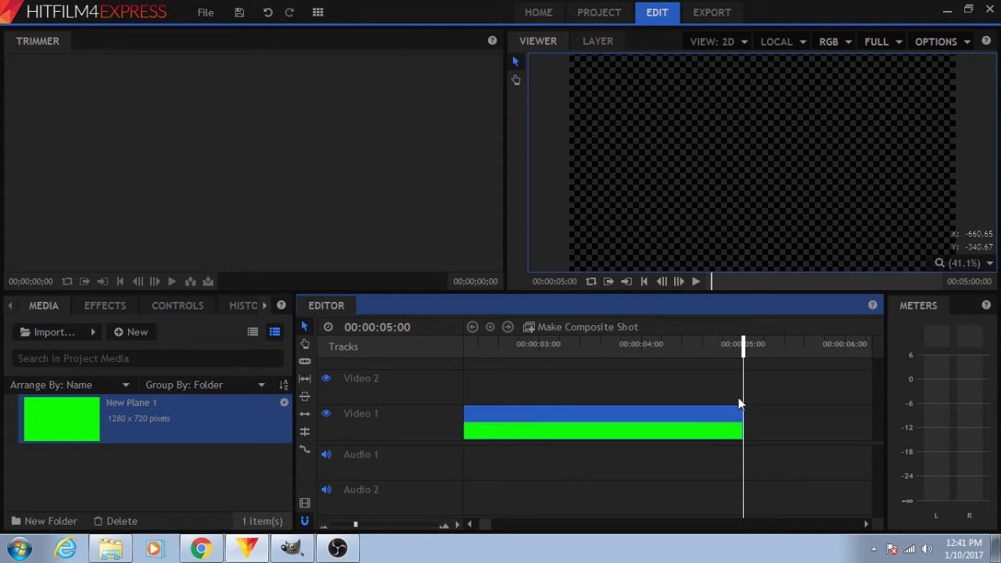
pyautogui.click(616, 379)
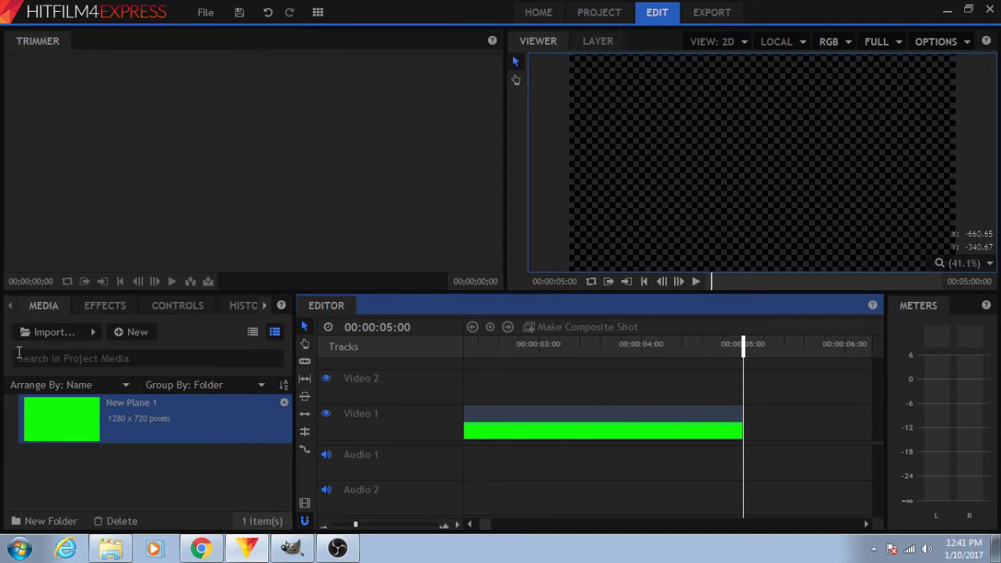
# - Import the falcon PNG from Downloads and place it on the Video 2 track
pyautogui.click(55, 333)
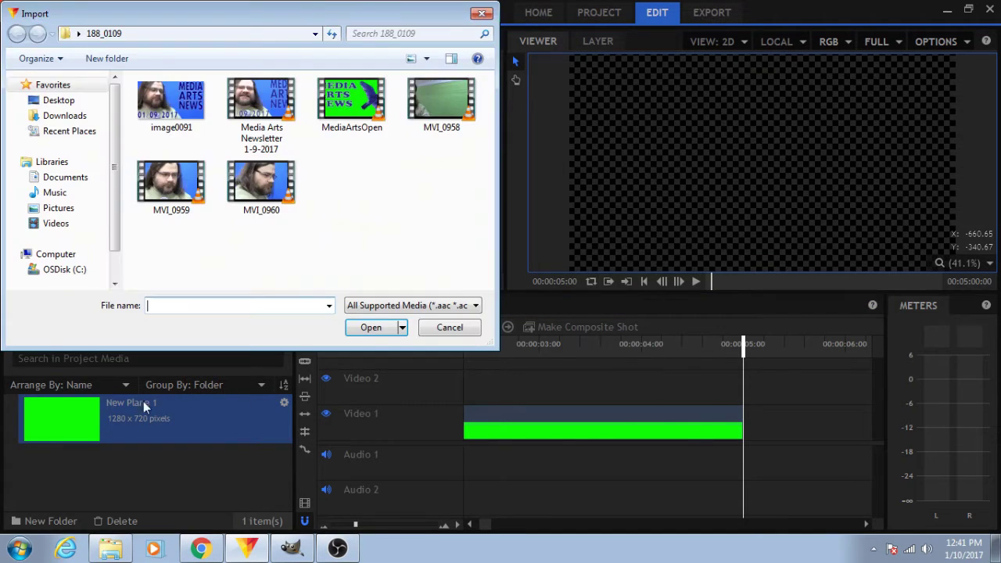
pyautogui.click(62, 117)
pyautogui.click(173, 113)
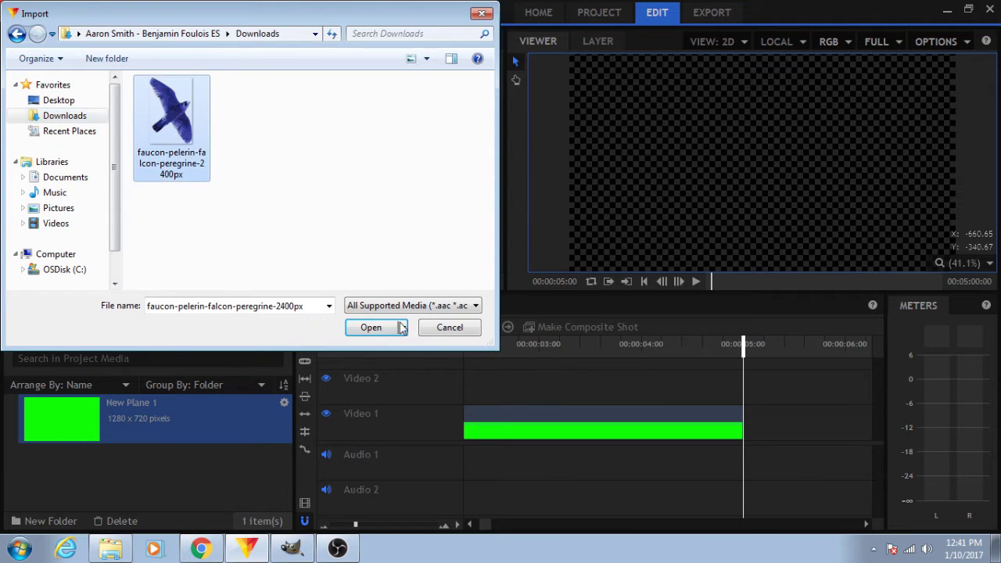
pyautogui.click(380, 335)
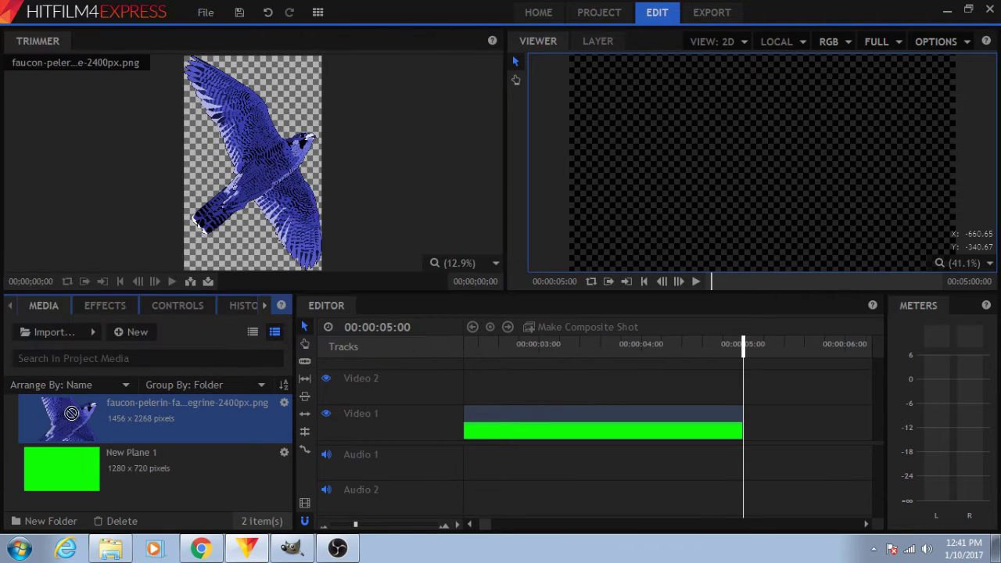
pyautogui.moveTo(120, 408); pyautogui.dragTo(466, 385)
# - Trim the falcon clip to end at 5 seconds by slicing and deleting the remainder
pyautogui.moveTo(669, 387); pyautogui.dragTo(773, 395)
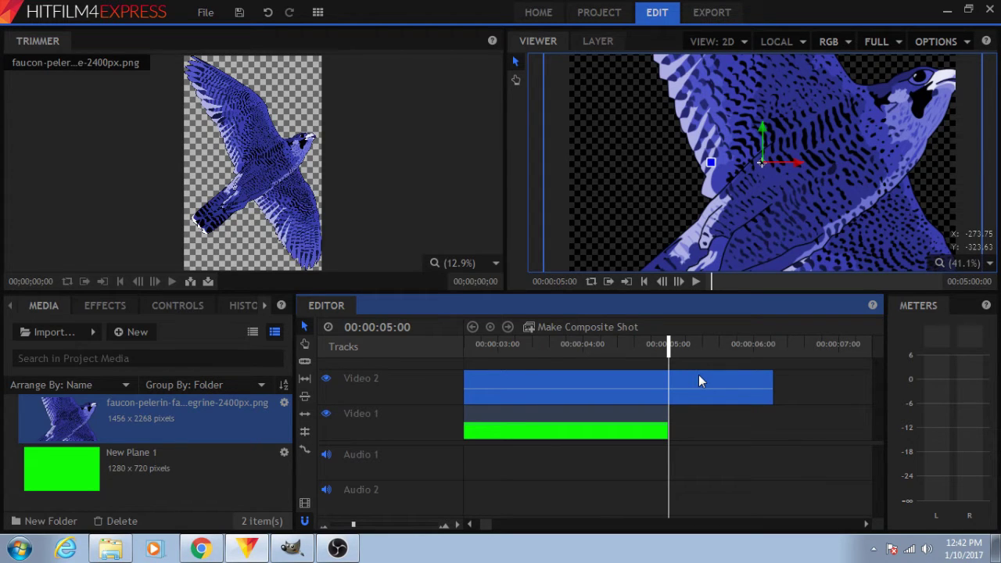
pyautogui.hotkey('ctrl', 'shift', 'd')
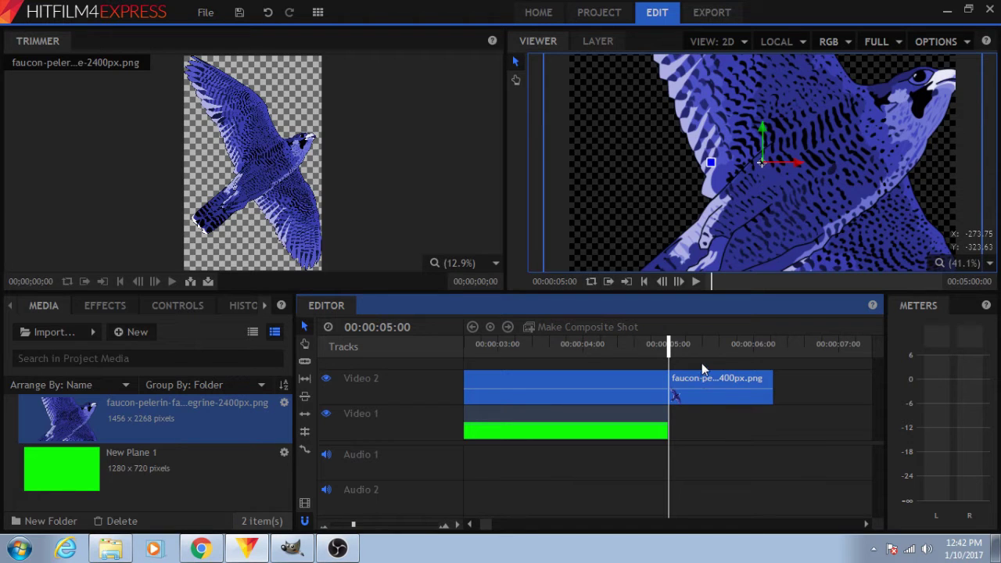
pyautogui.click(644, 383)
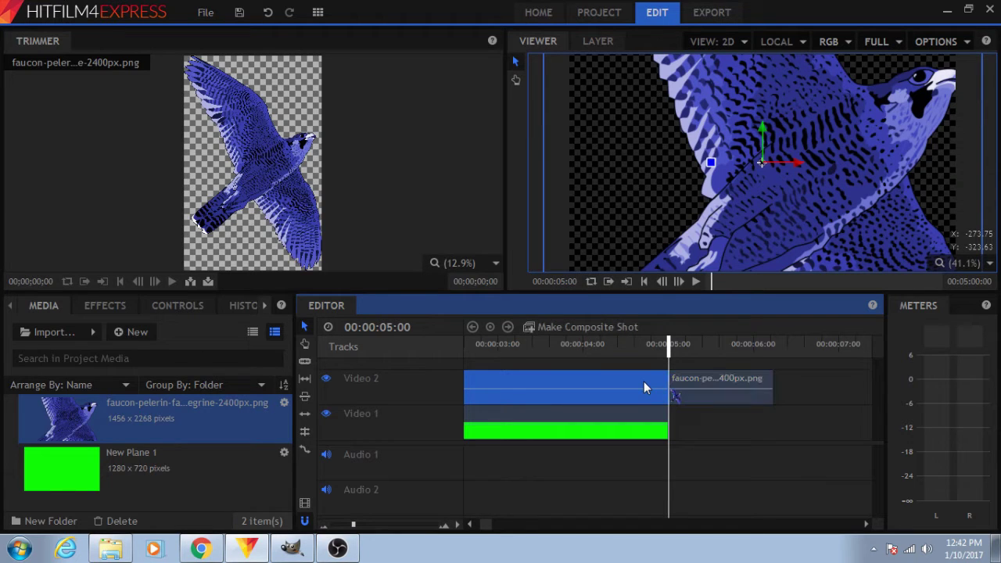
pyautogui.click(700, 381)
pyautogui.press('Delete')
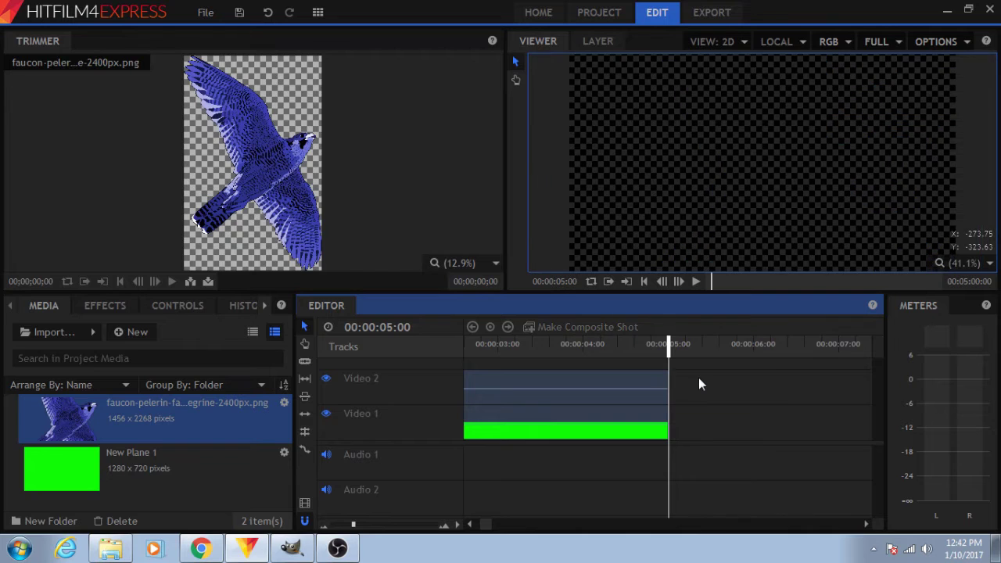
# - Fit the falcon to the frame height using Transform > Fit To Frame Height
pyautogui.click(615, 347)
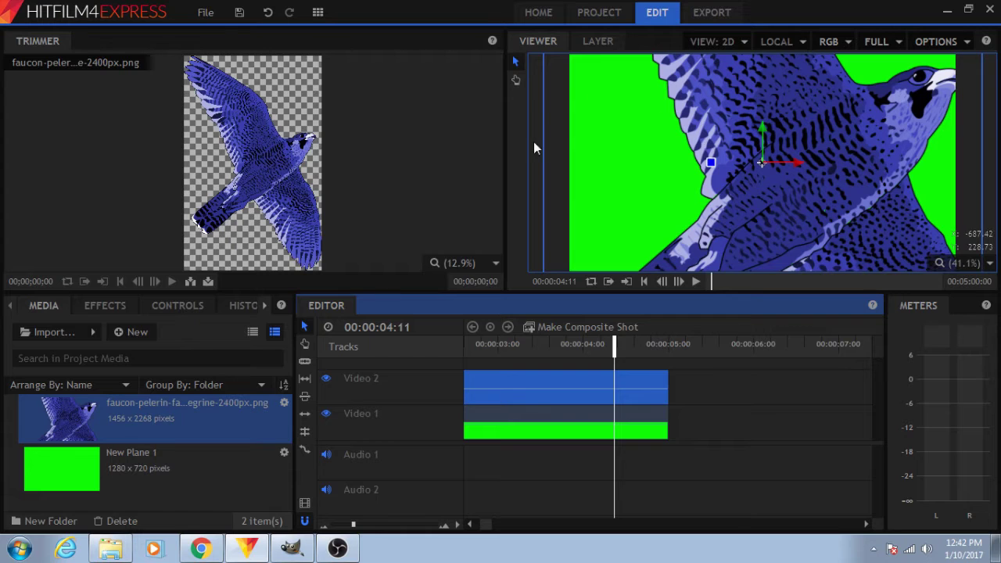
pyautogui.rightClick(627, 388)
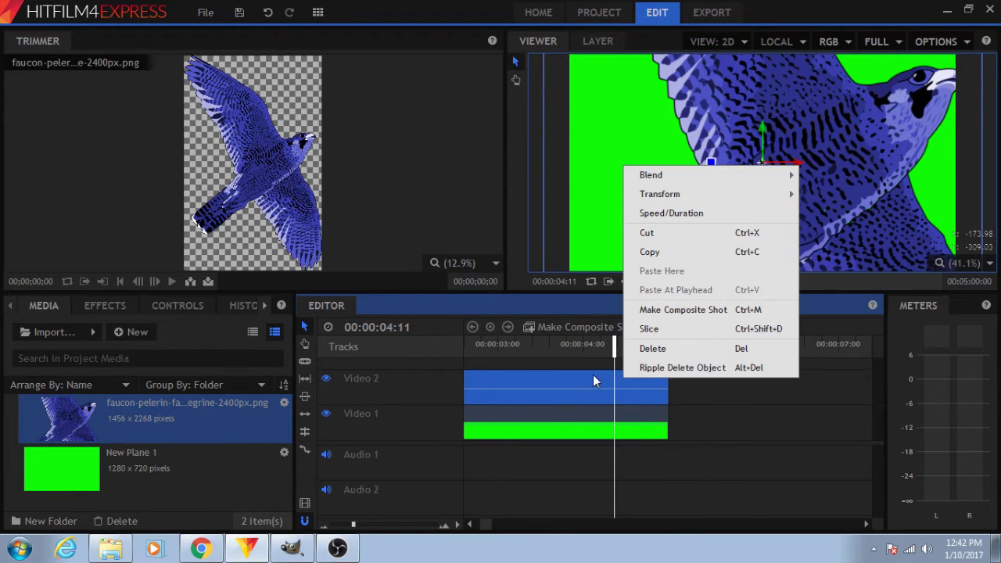
pyautogui.moveTo(700, 200)
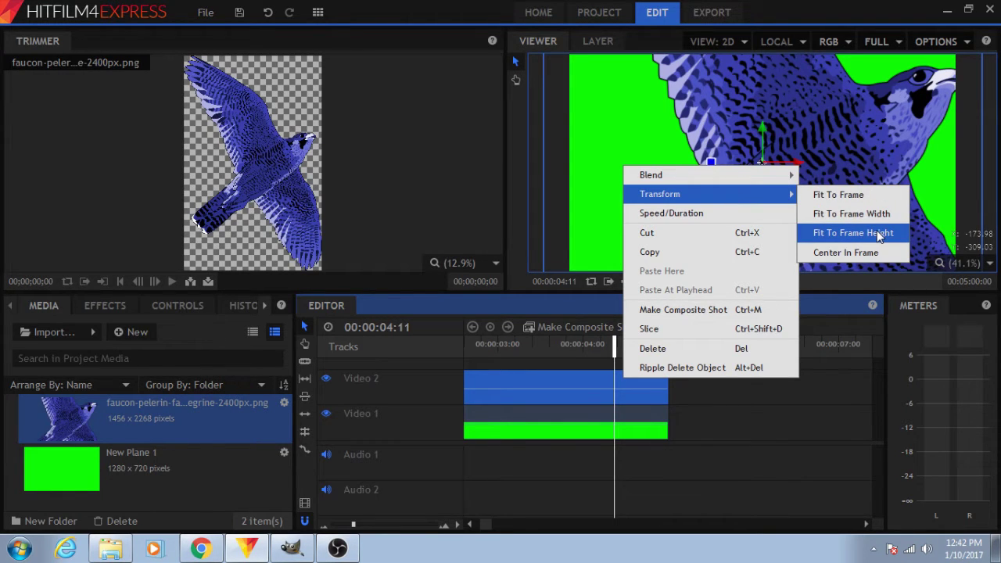
pyautogui.click(878, 234)
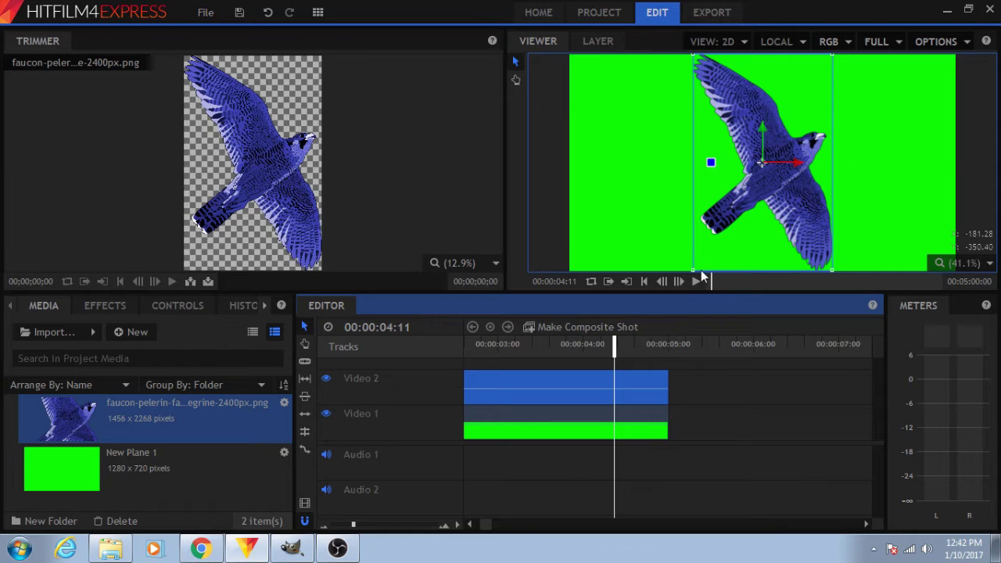
# - Scale the falcon down and move it to the right edge of the green frame
pyautogui.moveTo(694, 271); pyautogui.dragTo(712, 252)
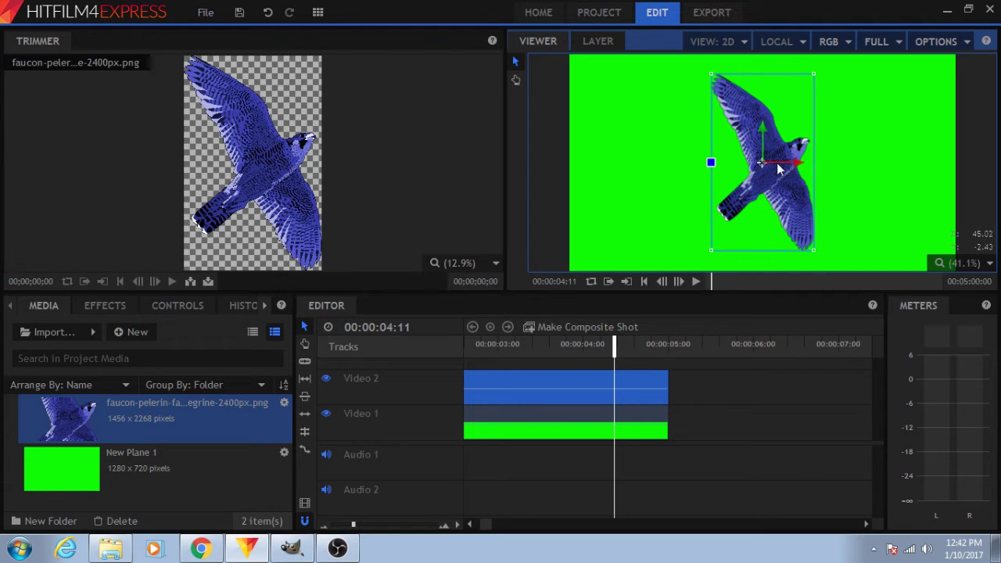
pyautogui.moveTo(799, 168); pyautogui.dragTo(927, 171)
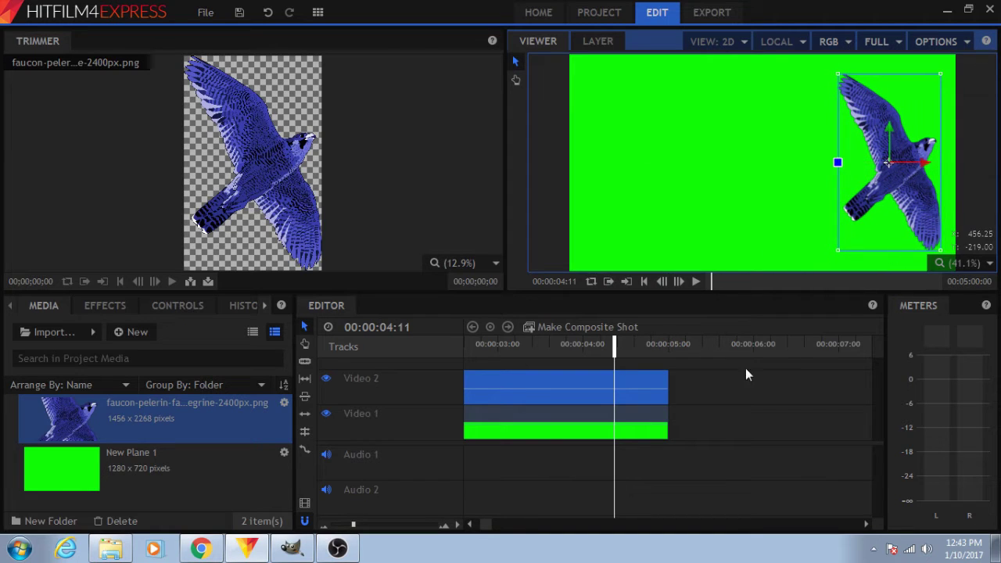
pyautogui.click(707, 381)
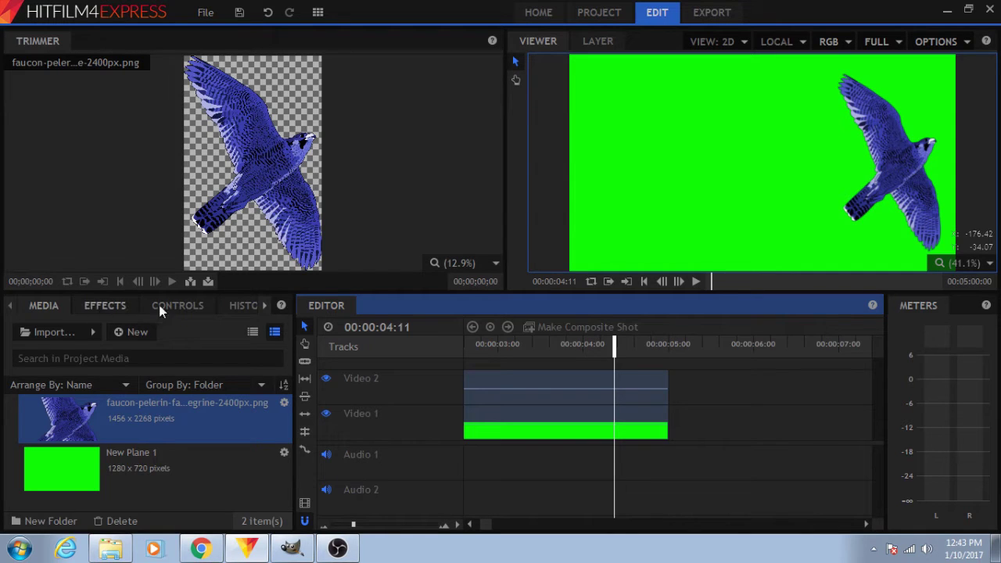
# - Create Composite Shot 1 with the 720p HD @ 30 fps template
pyautogui.click(137, 333)
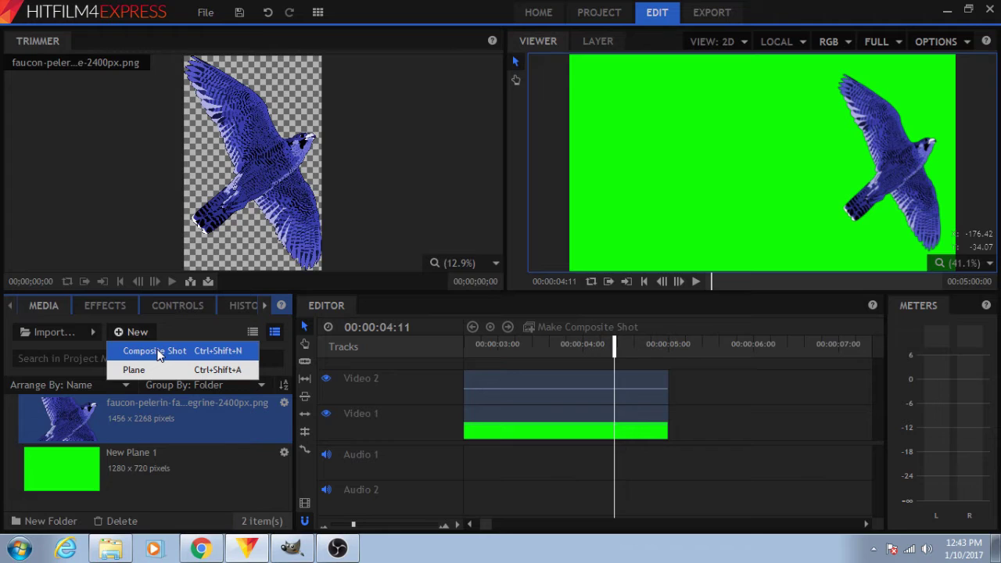
pyautogui.click(159, 352)
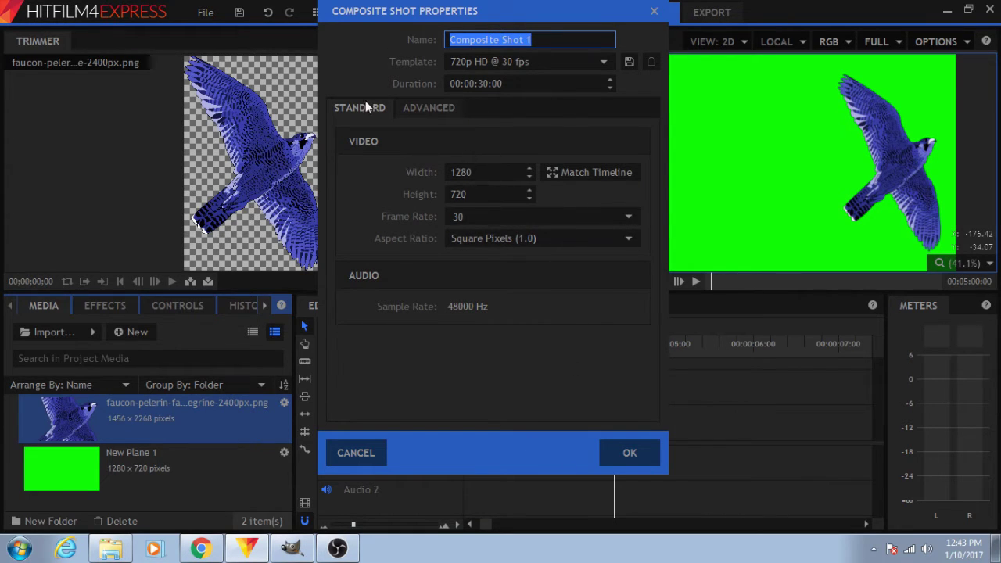
pyautogui.click(630, 454)
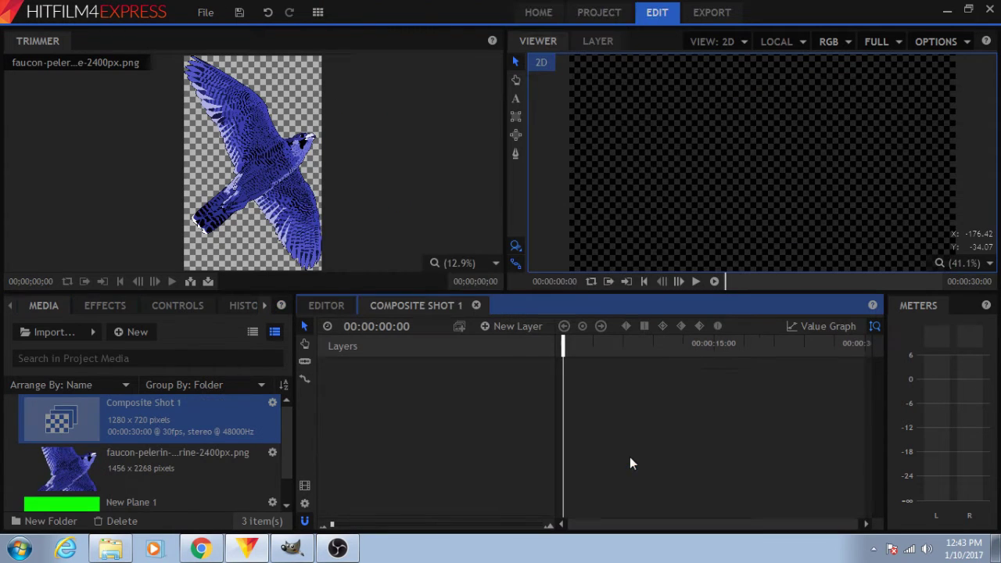
# - Add a new text layer sized 1280 by 720 to the composite shot
pyautogui.rightClick(583, 366)
pyautogui.moveTo(650, 380)
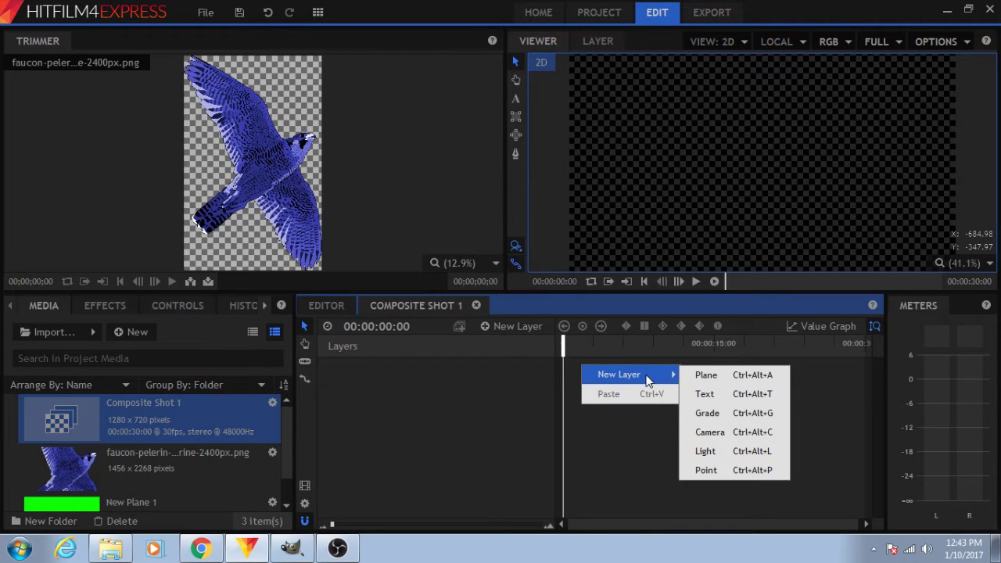
pyautogui.click(743, 396)
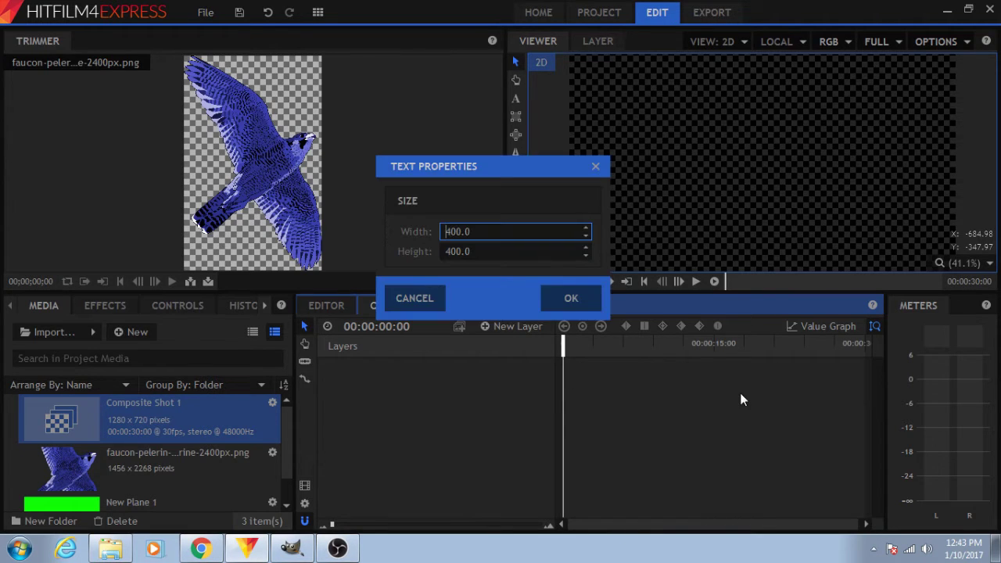
pyautogui.moveTo(504, 231); pyautogui.dragTo(401, 225)
pyautogui.write('1280')
pyautogui.press('Tab')
pyautogui.write('720')
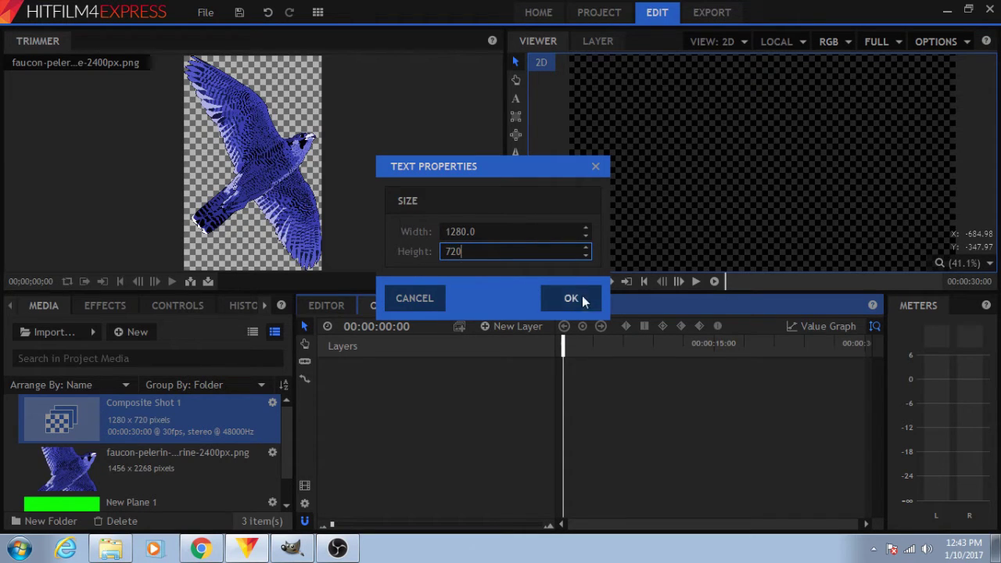
pyautogui.click(571, 298)
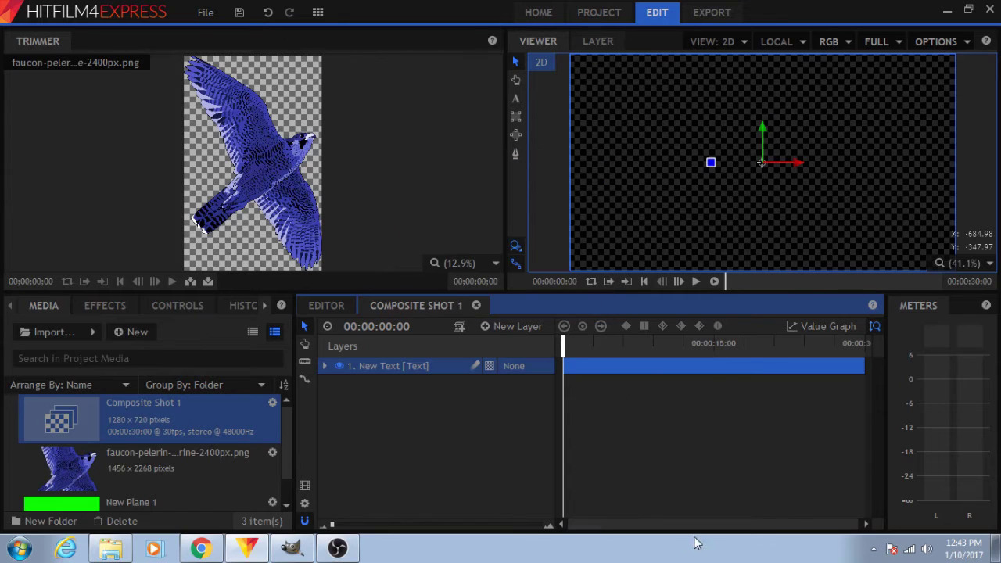
# - Enter 'MEDIA', 'ARTS', 'NEWS' on three lines in the text layer
pyautogui.press('t')
pyautogui.click(623, 70)
pyautogui.write('MEDIA ARTS NEWS')
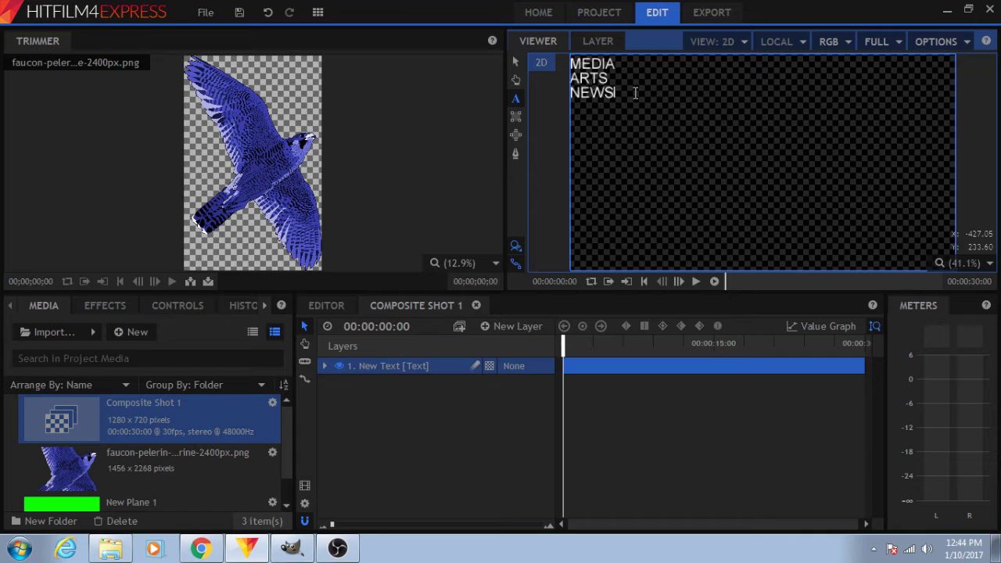
pyautogui.moveTo(636, 93); pyautogui.dragTo(583, 62)
pyautogui.press('v')
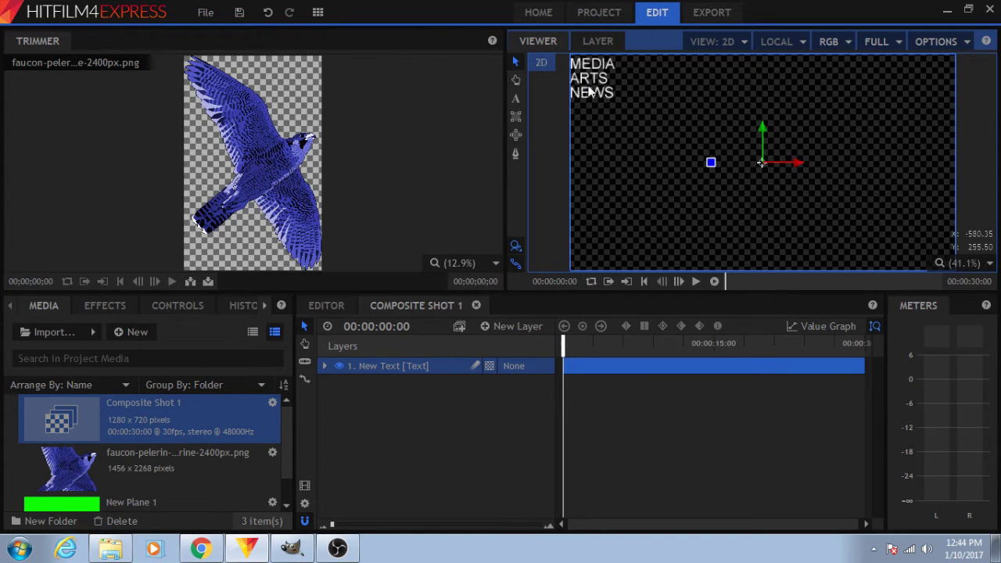
pyautogui.doubleClick(593, 79)
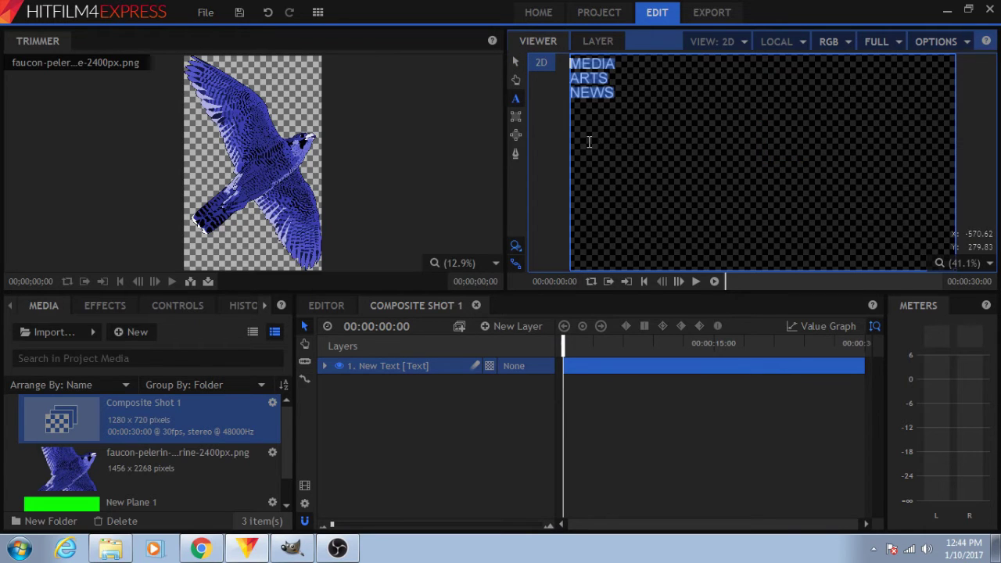
# - Set the title's font to Cooper Black in the TEXT panel
pyautogui.click(267, 305)
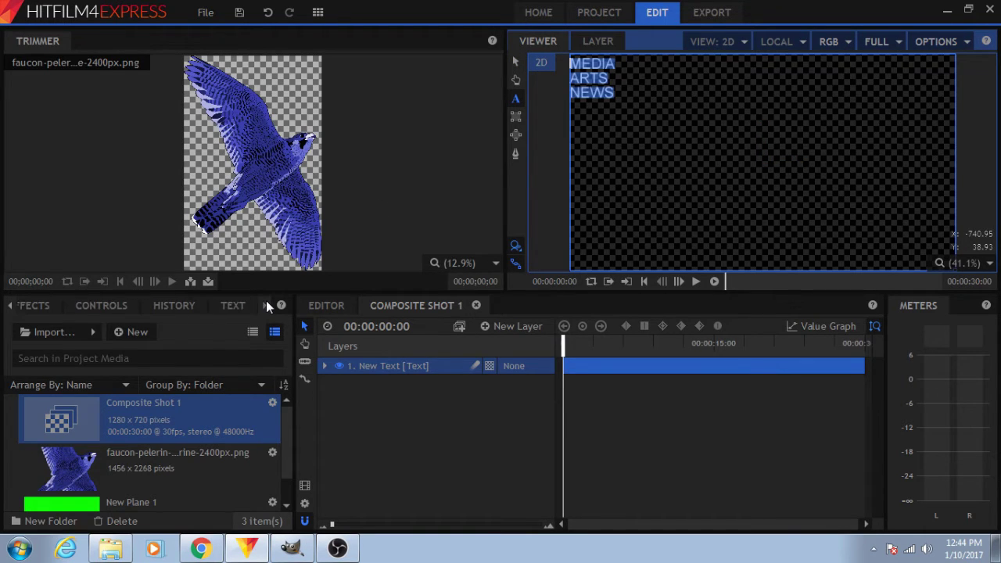
pyautogui.click(227, 306)
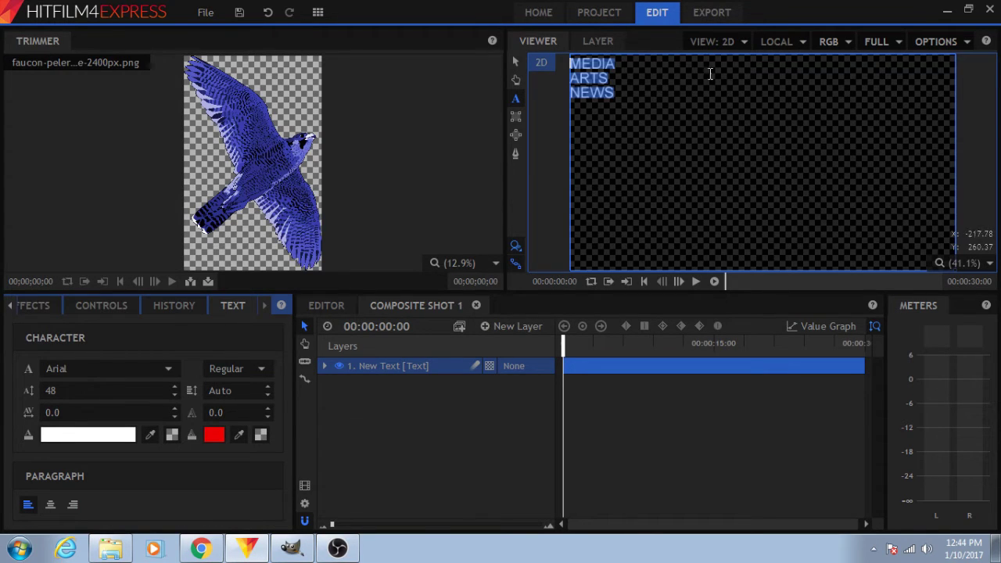
pyautogui.click(165, 371)
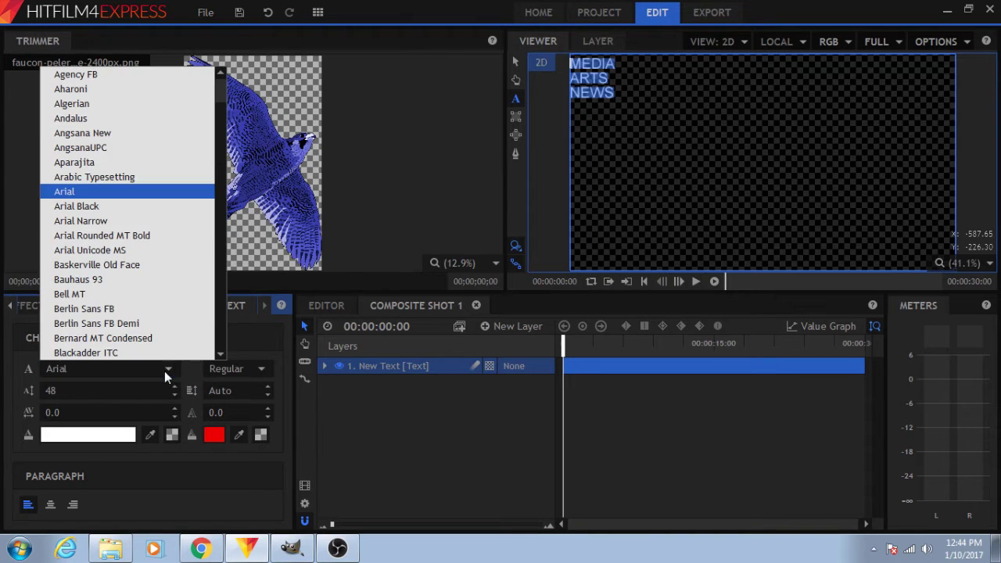
pyautogui.scroll(-2, 122, 197)
pyautogui.scroll(-5, 123, 196)
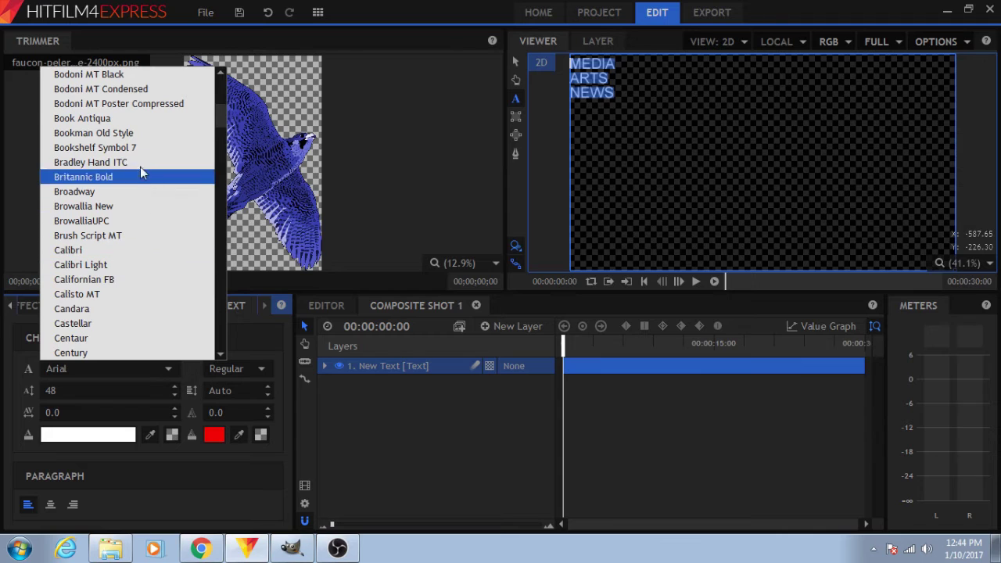
pyautogui.scroll(-3, 149, 290)
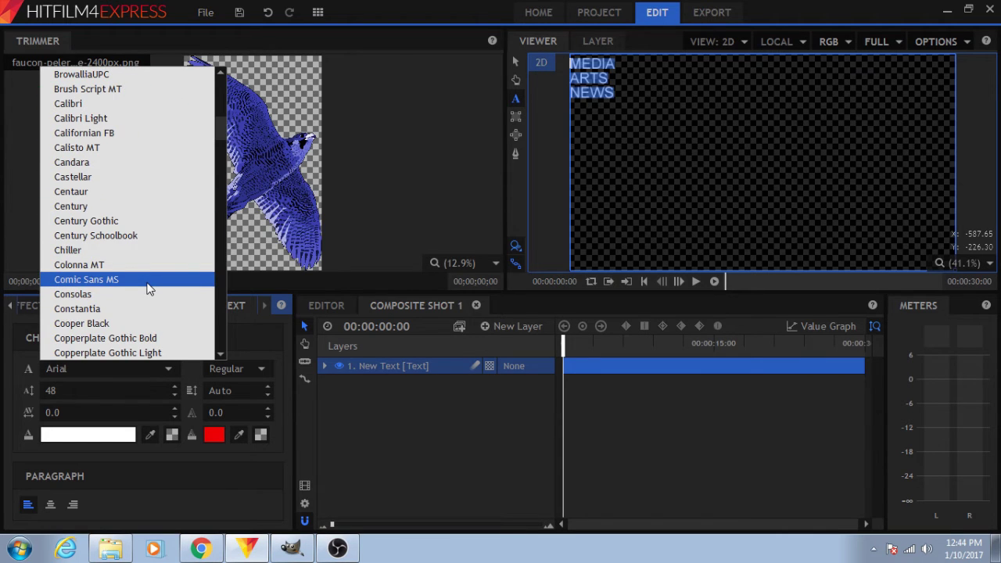
pyautogui.click(141, 324)
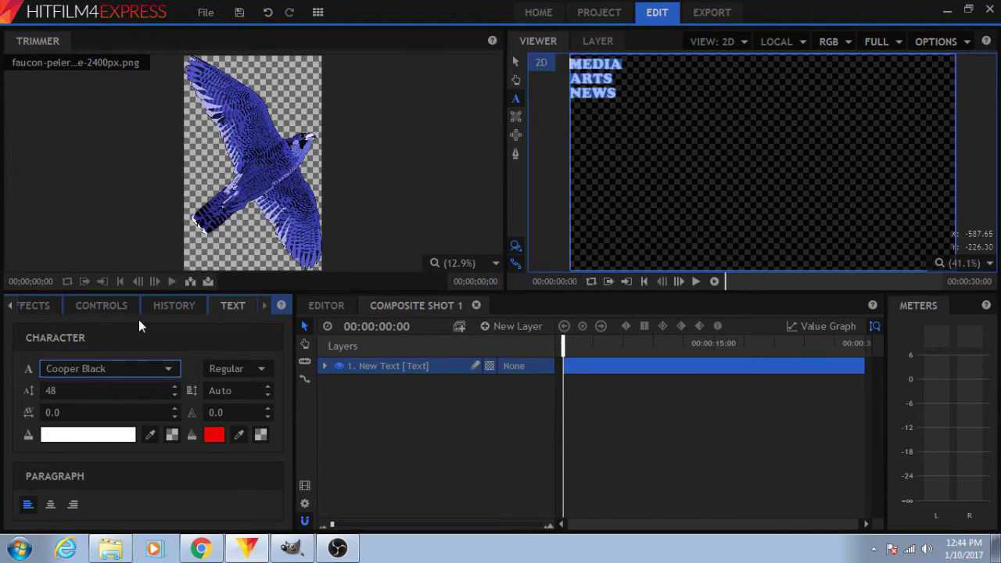
# - Enlarge the title text to size 185
pyautogui.click(174, 387)
pyautogui.click(173, 387)
pyautogui.moveTo(176, 391); pyautogui.dragTo(548, 184)
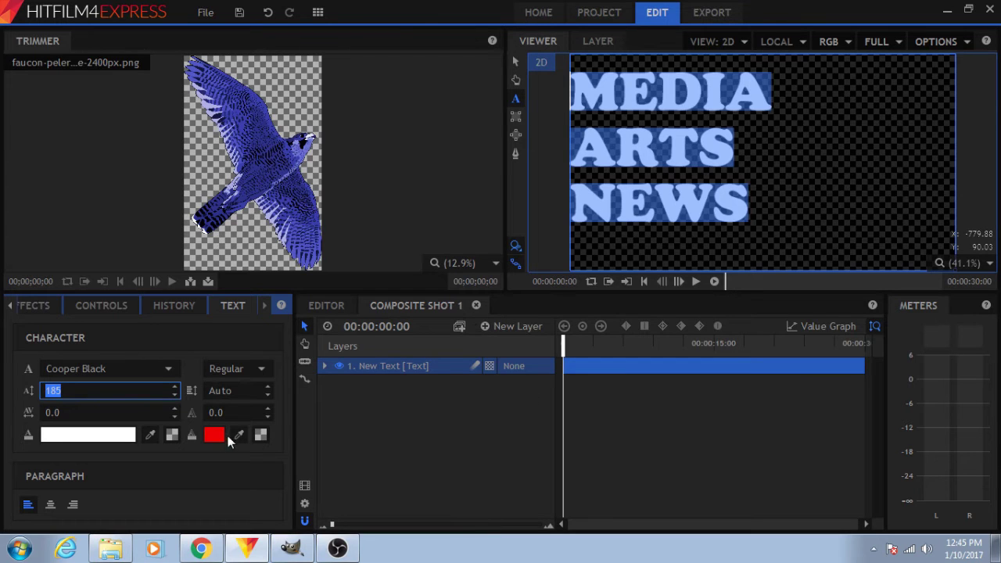
# - Fill the title text with the falcon's blue using the fill eyedropper
pyautogui.click(787, 79)
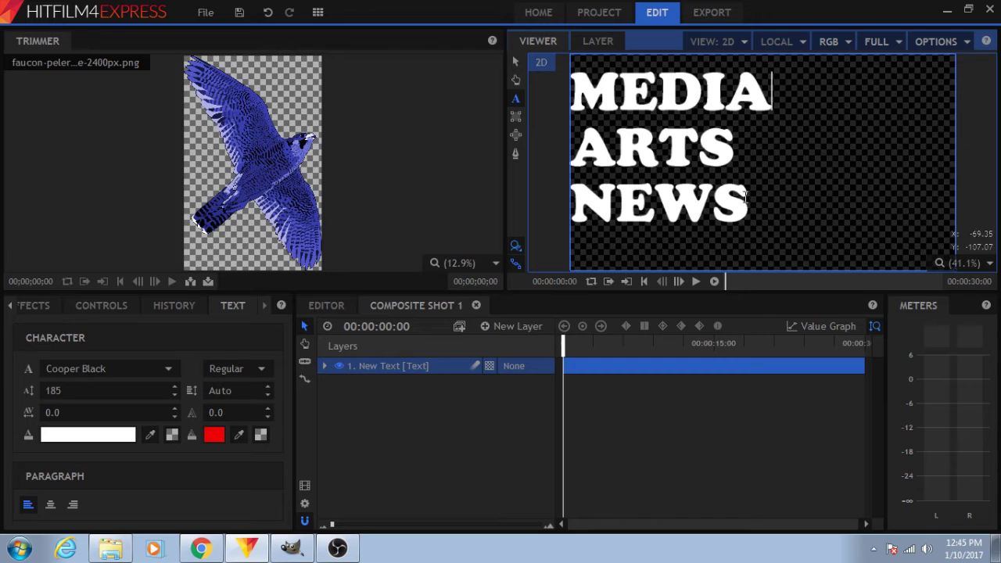
pyautogui.moveTo(751, 202); pyautogui.dragTo(586, 93)
pyautogui.press('Escape')
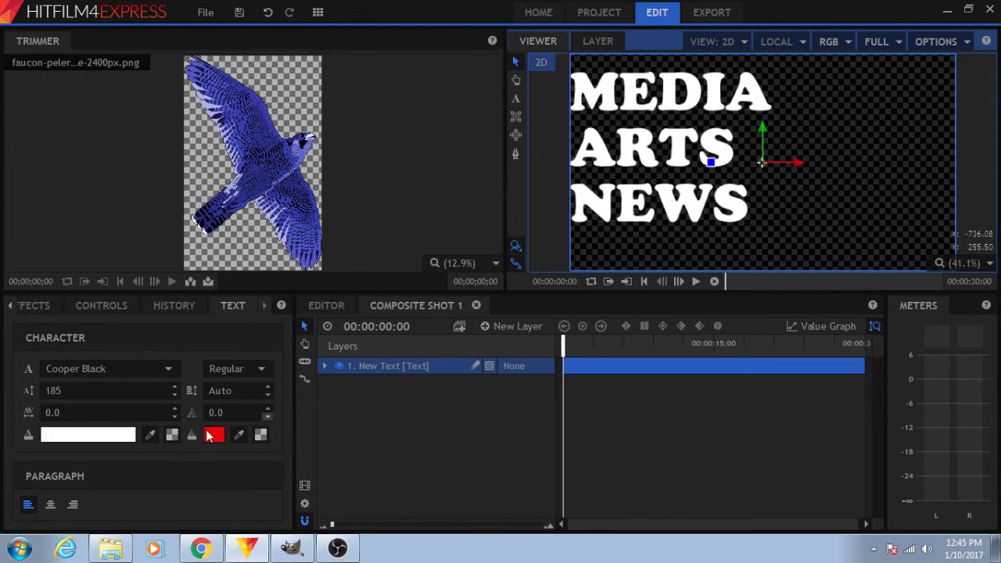
pyautogui.click(634, 105)
pyautogui.doubleClick(634, 106)
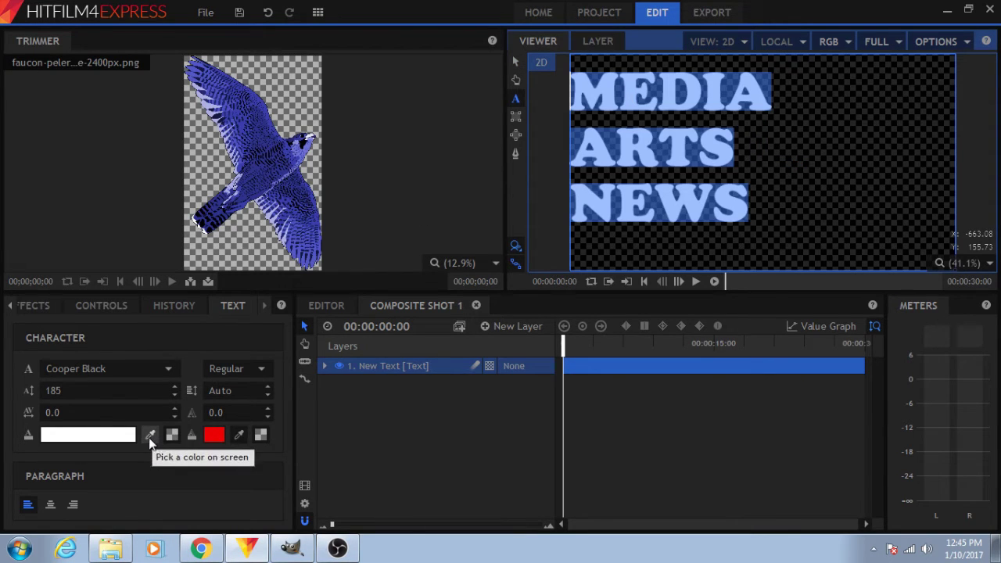
pyautogui.click(150, 438)
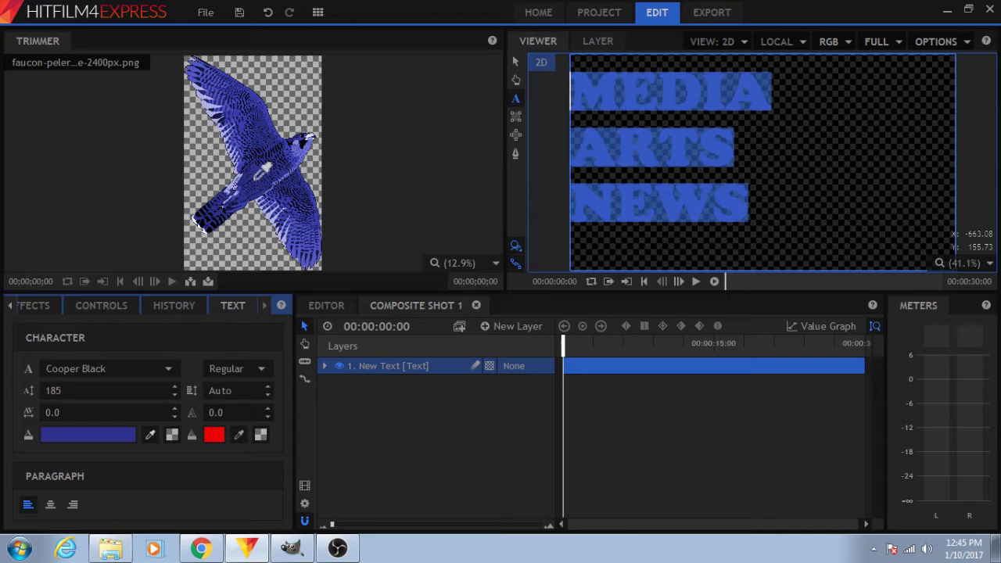
pyautogui.click(262, 172)
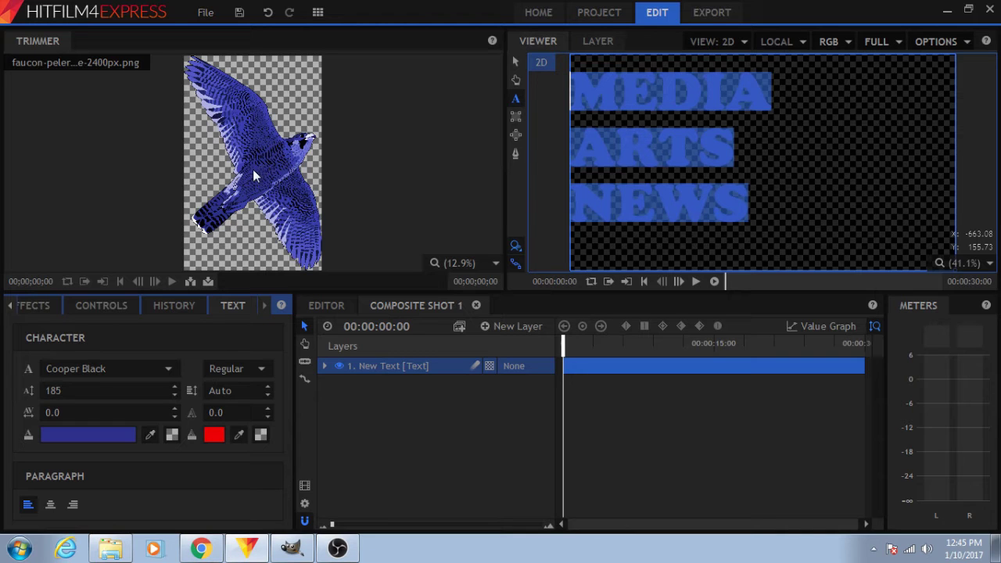
# - Reselect all the title text to check the dark blue fill
pyautogui.click(695, 191)
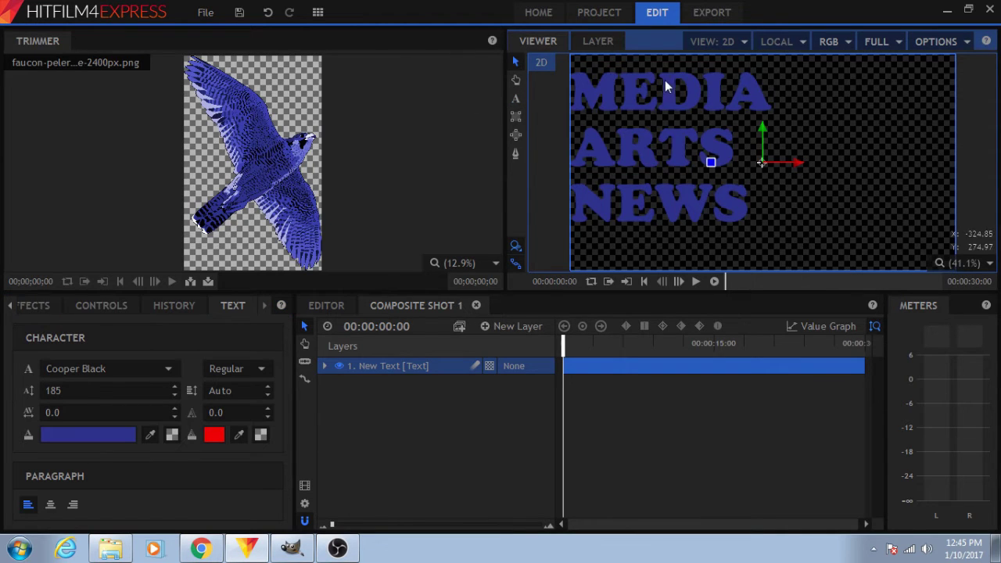
pyautogui.doubleClick(733, 197)
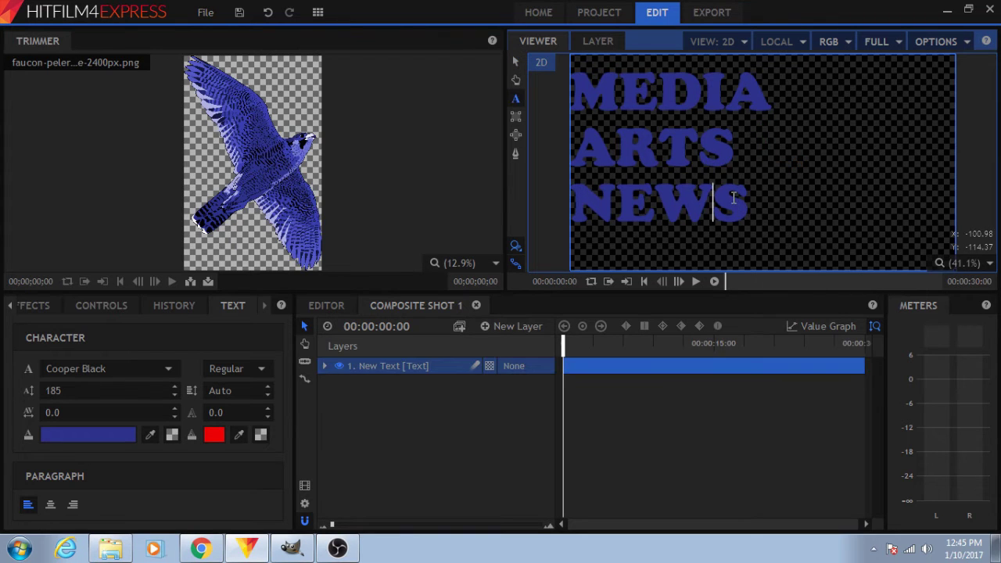
pyautogui.moveTo(753, 201); pyautogui.dragTo(579, 97)
pyautogui.press('Escape')
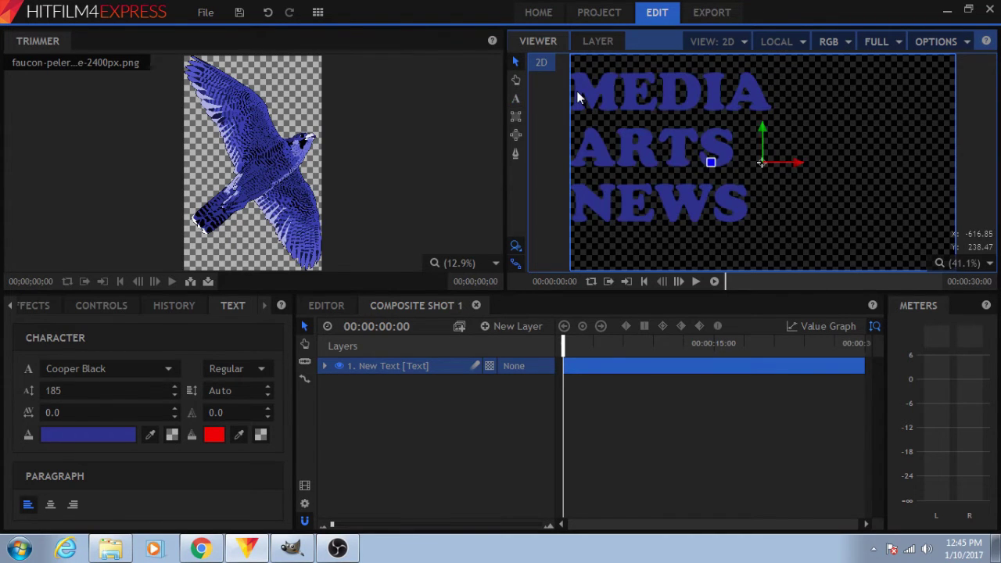
pyautogui.doubleClick(581, 94)
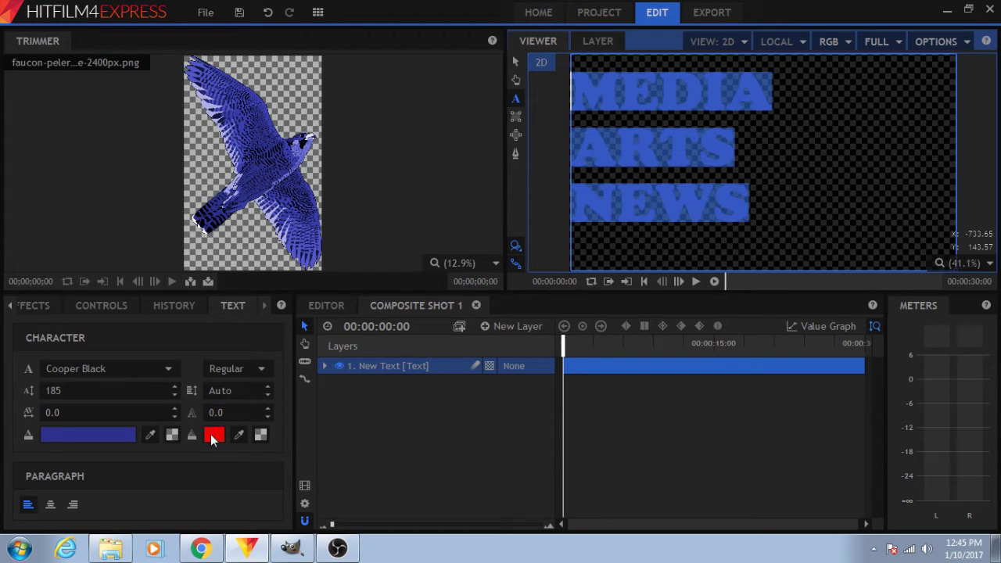
# - Give the MEDIA ARTS NEWS title a white outline with stroke width 10
pyautogui.click(215, 440)
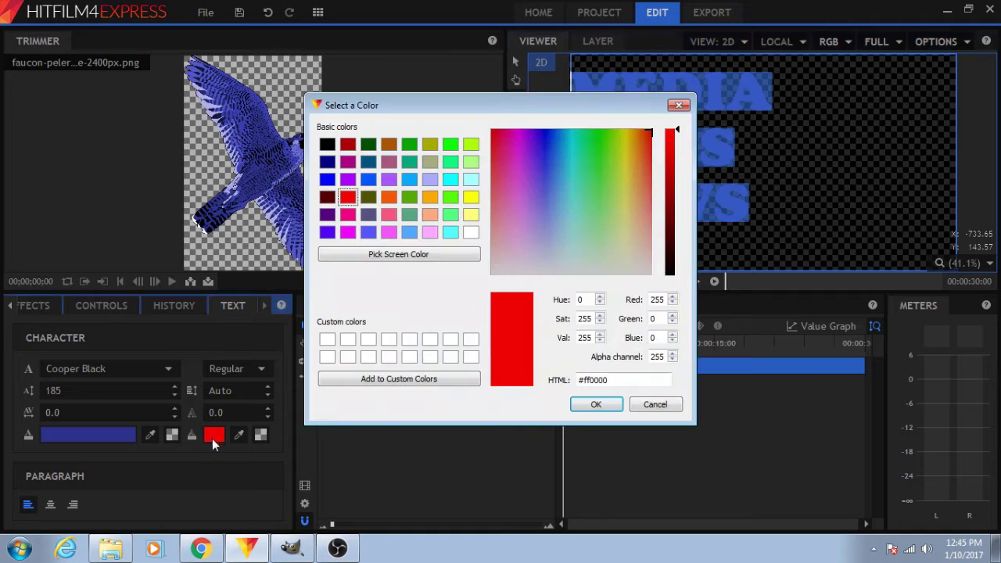
pyautogui.click(471, 233)
pyautogui.click(596, 404)
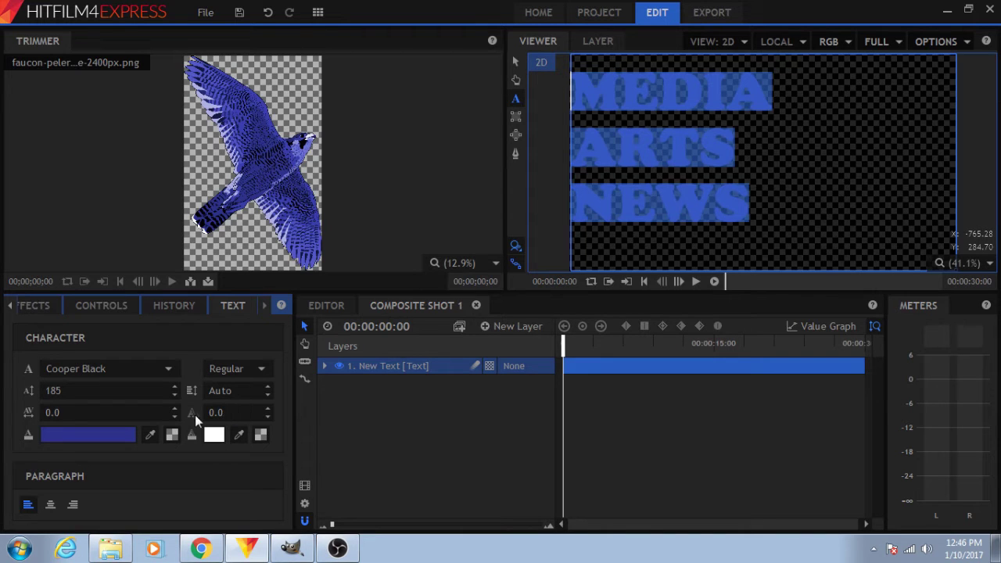
pyautogui.click(223, 412)
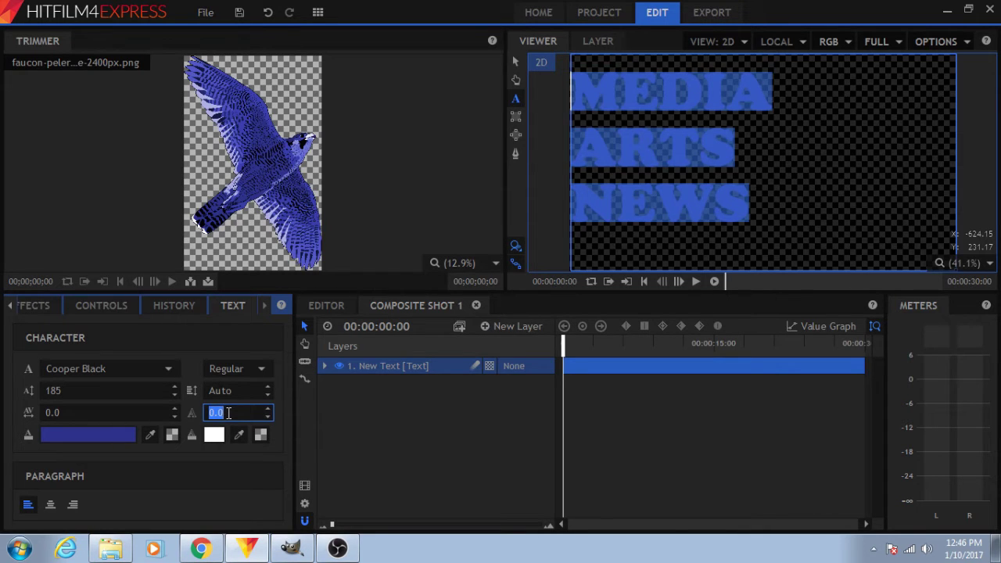
pyautogui.write('10')
pyautogui.press('Return')
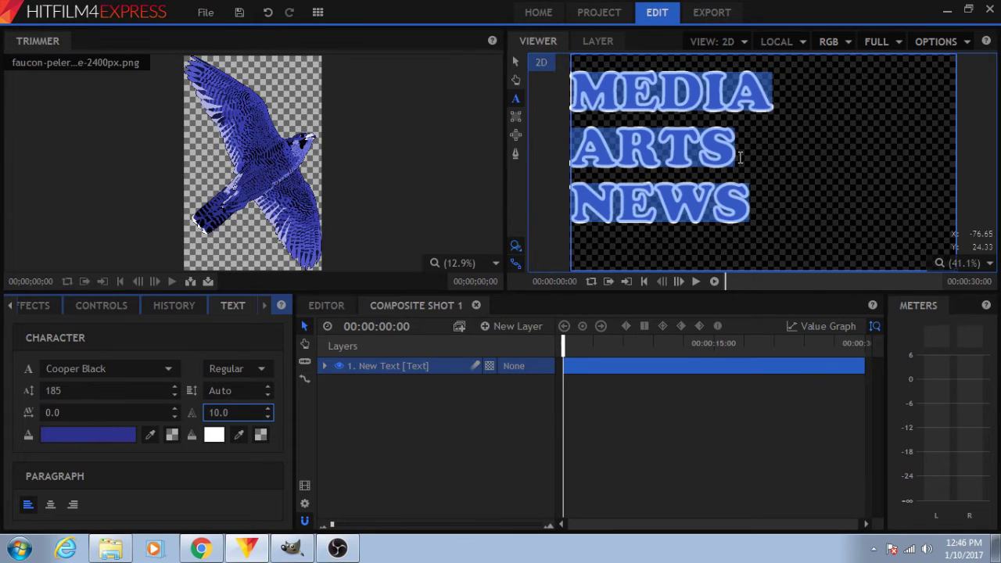
pyautogui.click(516, 188)
# - Nudge the title layer slightly right and then slightly up in the viewer
pyautogui.press('Escape')
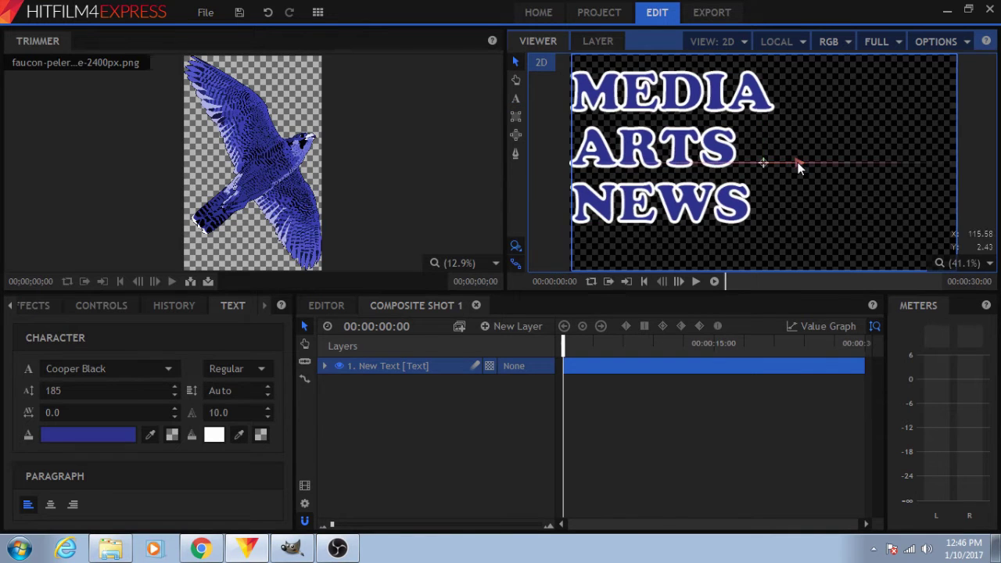
pyautogui.moveTo(798, 166); pyautogui.dragTo(808, 167)
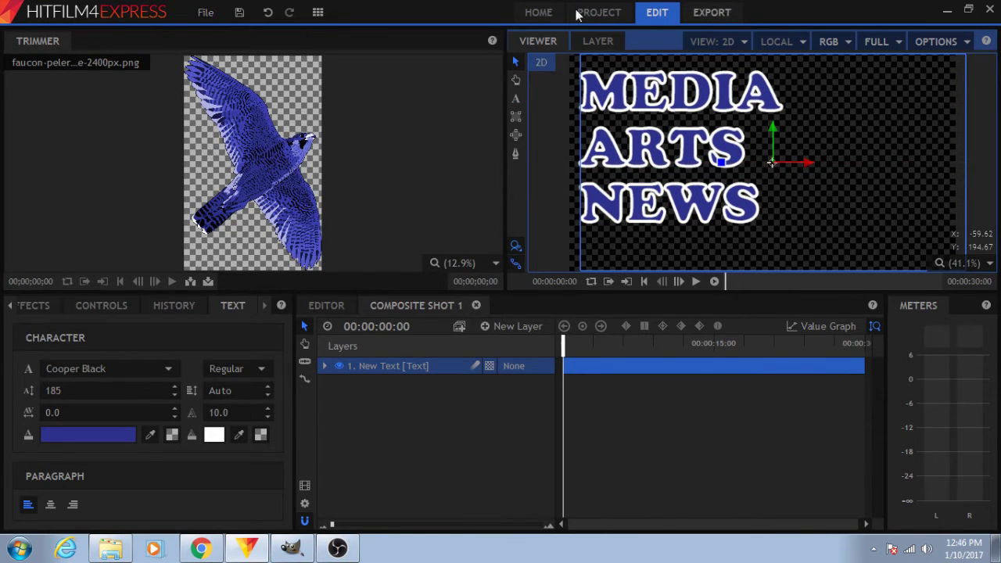
pyautogui.click(693, 447)
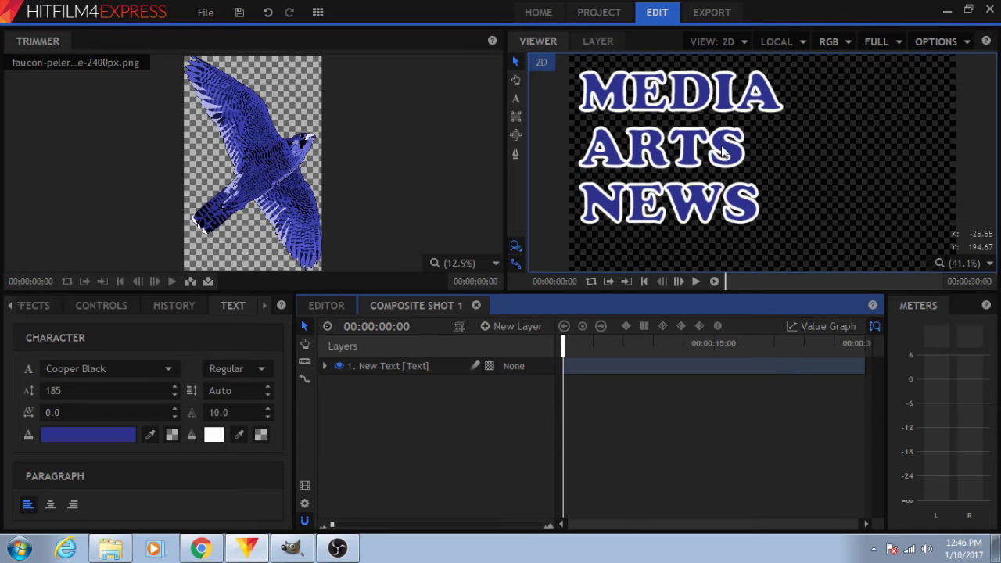
pyautogui.click(688, 143)
pyautogui.moveTo(772, 130); pyautogui.dragTo(771, 126)
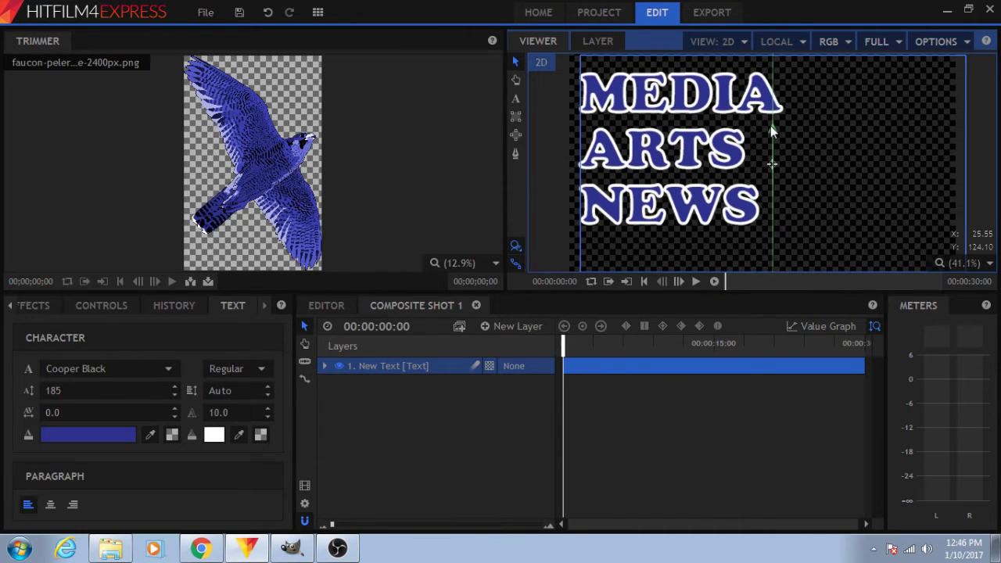
pyautogui.click(12, 307)
# - Place Composite Shot 1 from the media list onto Video 3 in the Editor timeline
pyautogui.click(13, 308)
pyautogui.click(41, 306)
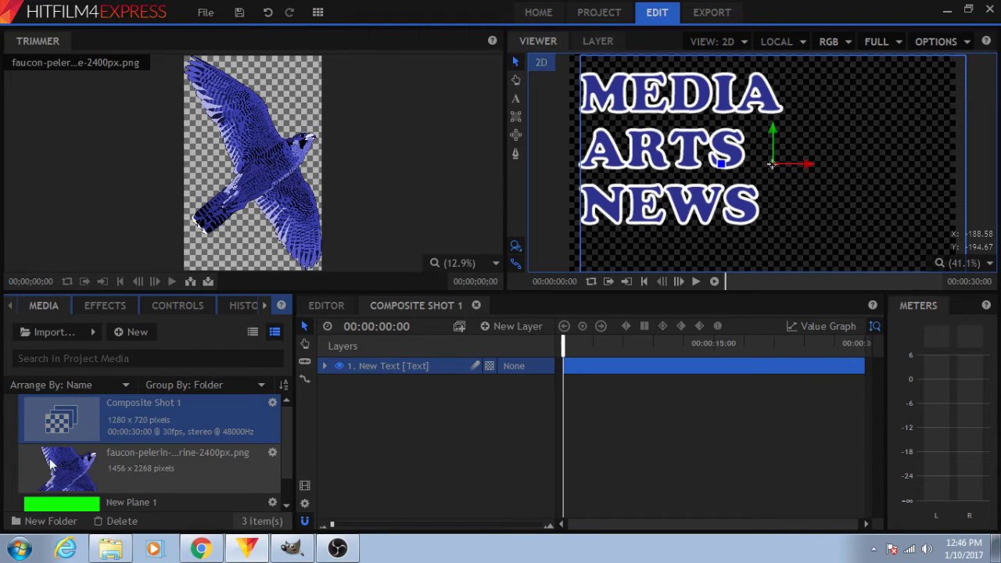
pyautogui.click(317, 305)
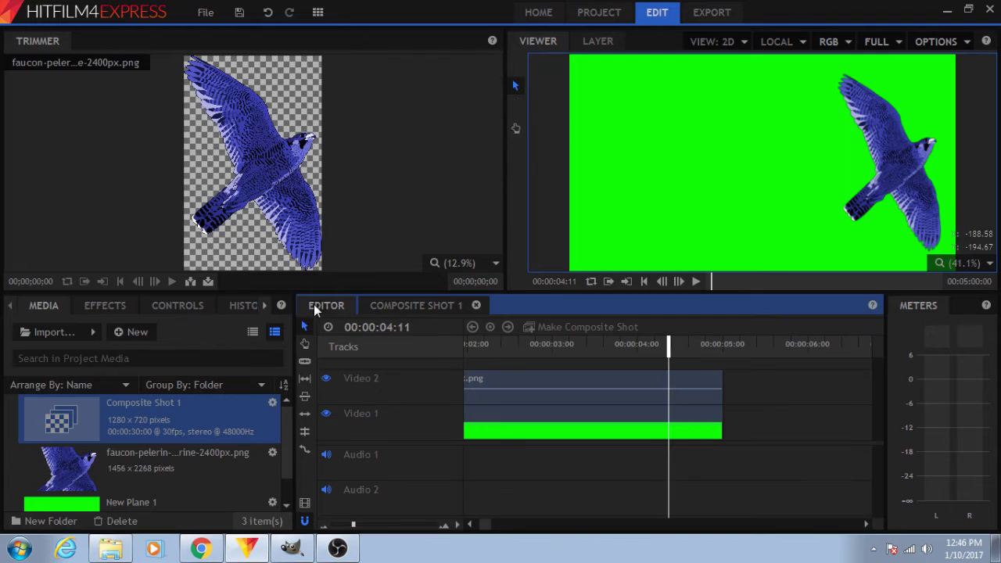
pyautogui.moveTo(71, 426); pyautogui.dragTo(467, 367)
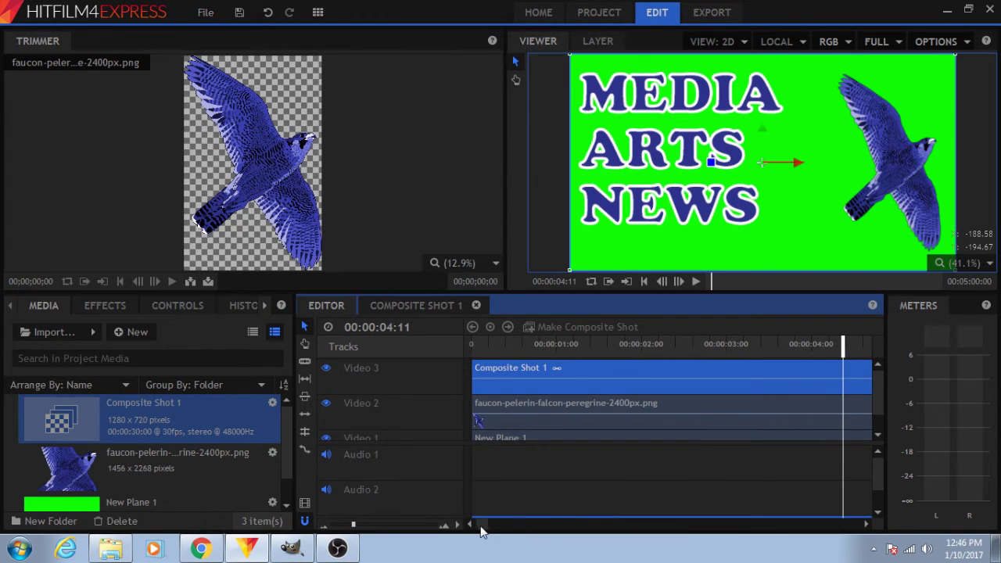
pyautogui.hscroll(2, 485, 529)
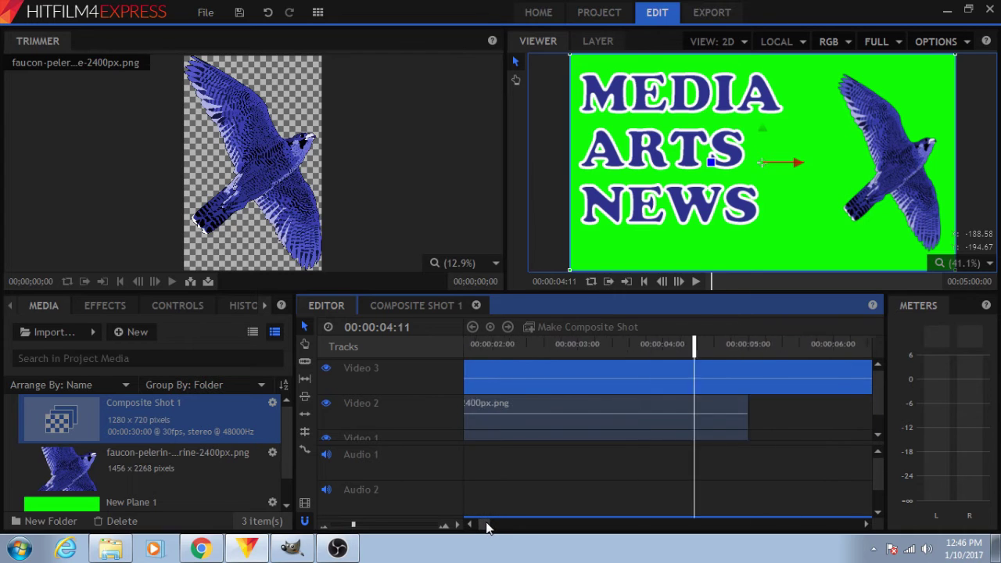
pyautogui.moveTo(487, 528); pyautogui.dragTo(475, 528)
# - Split the title clip at 5:00 and delete the part after it
pyautogui.moveTo(792, 345); pyautogui.dragTo(847, 344)
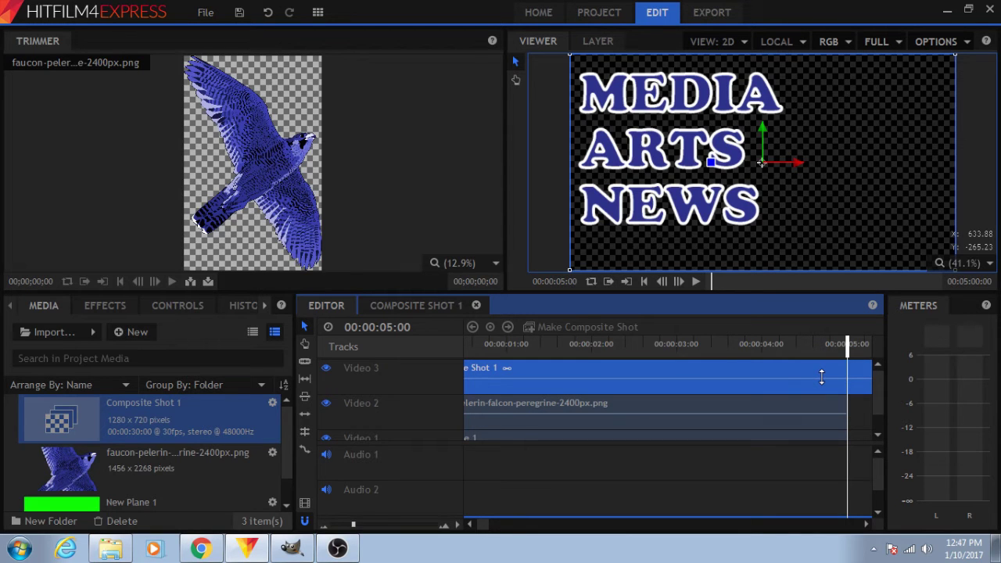
pyautogui.hotkey('ctrl', 'shift', 'd')
pyautogui.click(811, 443)
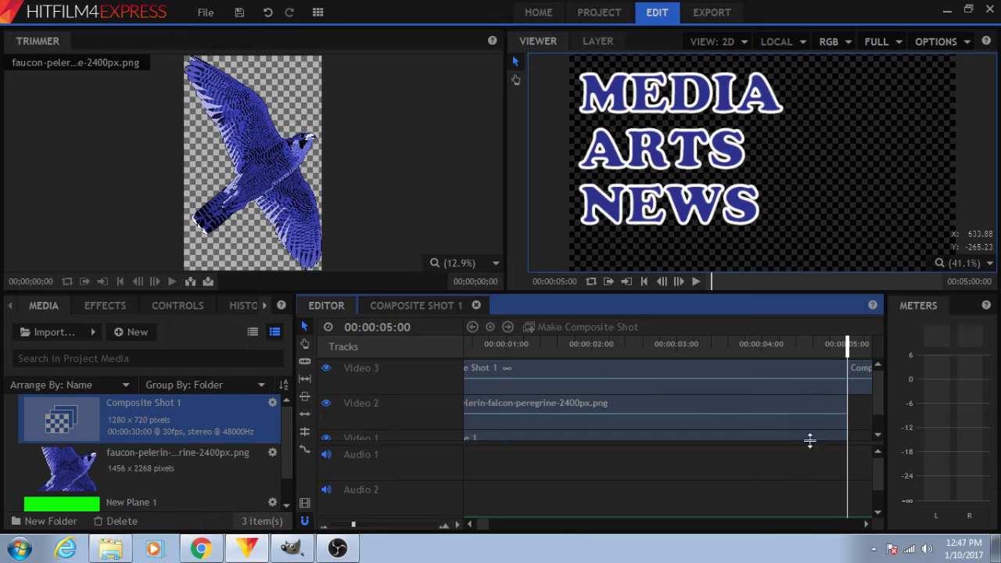
pyautogui.click(862, 372)
pyautogui.press('Delete')
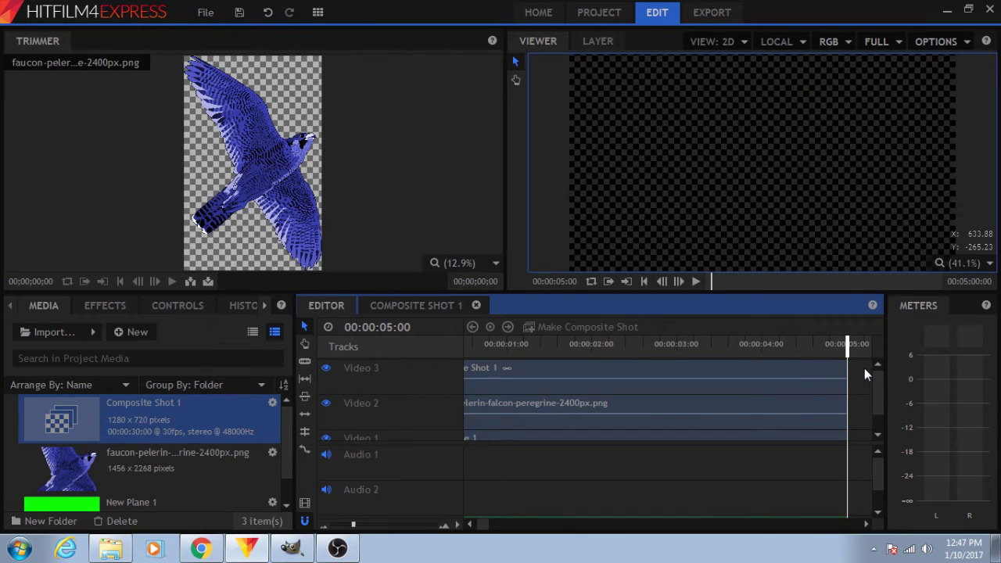
# - Clear the effects search and expand Transitions - Video to show Fade to Color and others
pyautogui.click(591, 345)
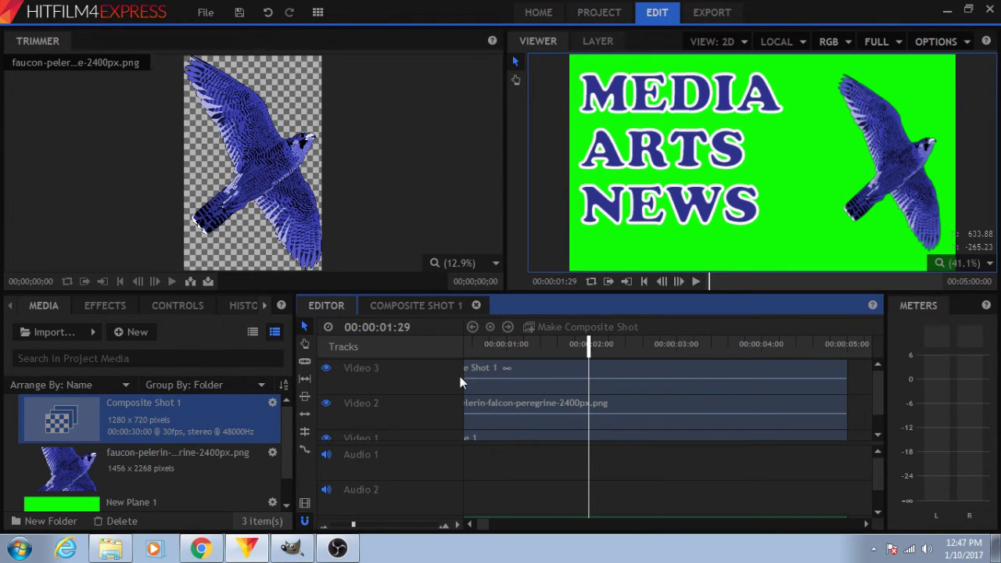
pyautogui.click(115, 306)
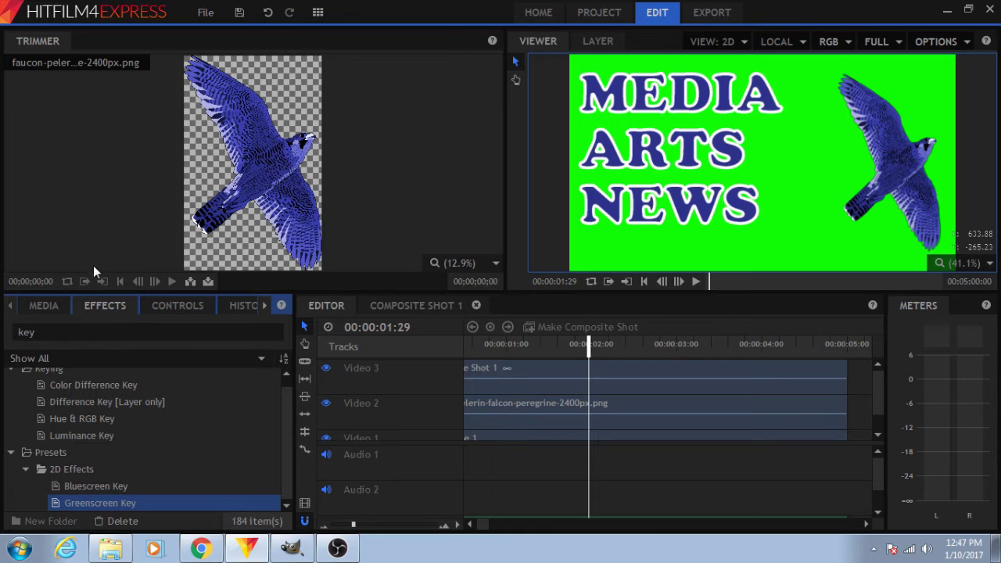
pyautogui.scroll(1, 290, 383)
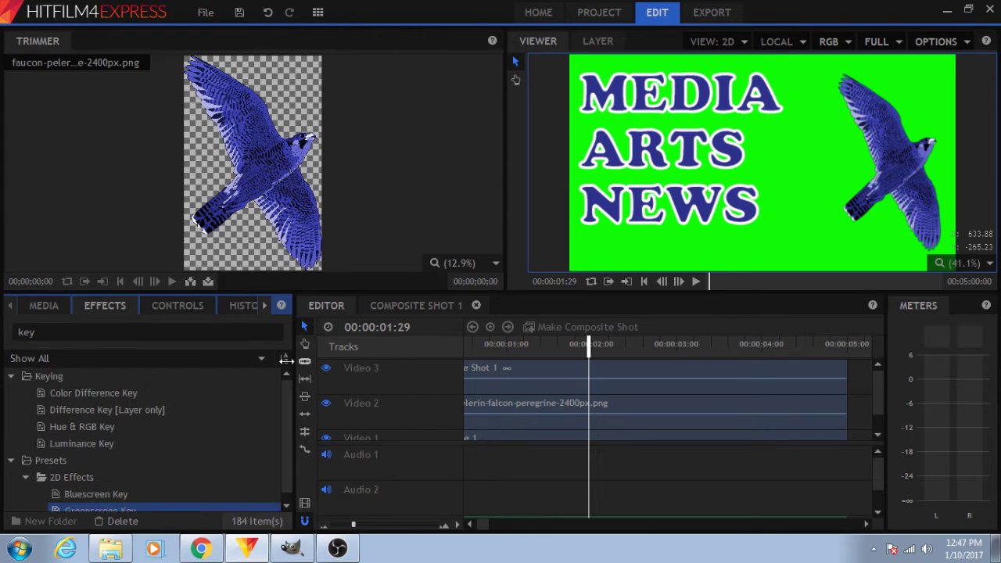
pyautogui.click(74, 331)
pyautogui.press('BackSpace')
pyautogui.press('BackSpace')
pyautogui.press('BackSpace')
pyautogui.moveTo(283, 426); pyautogui.dragTo(281, 489)
pyautogui.click(11, 454)
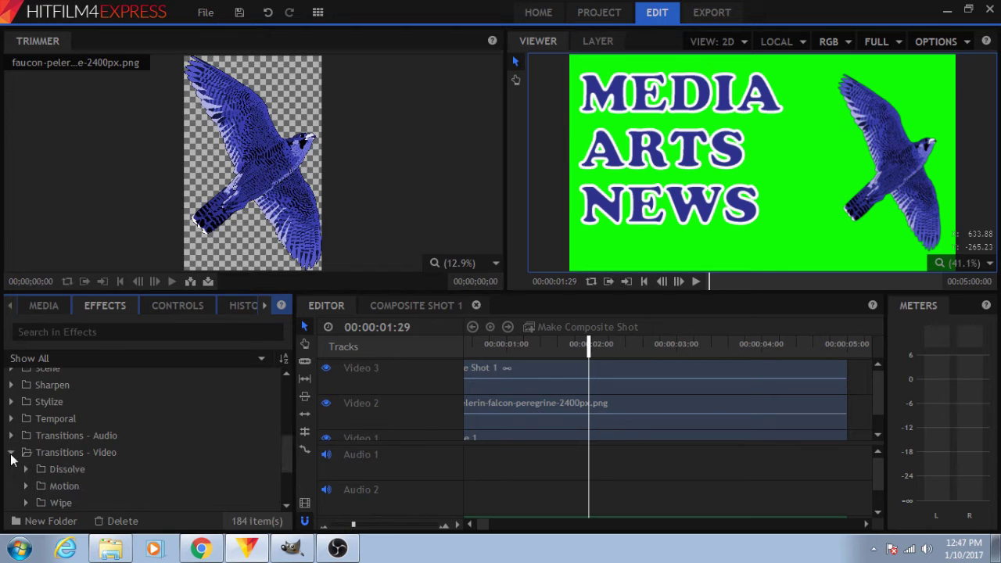
pyautogui.moveTo(284, 452); pyautogui.dragTo(296, 473)
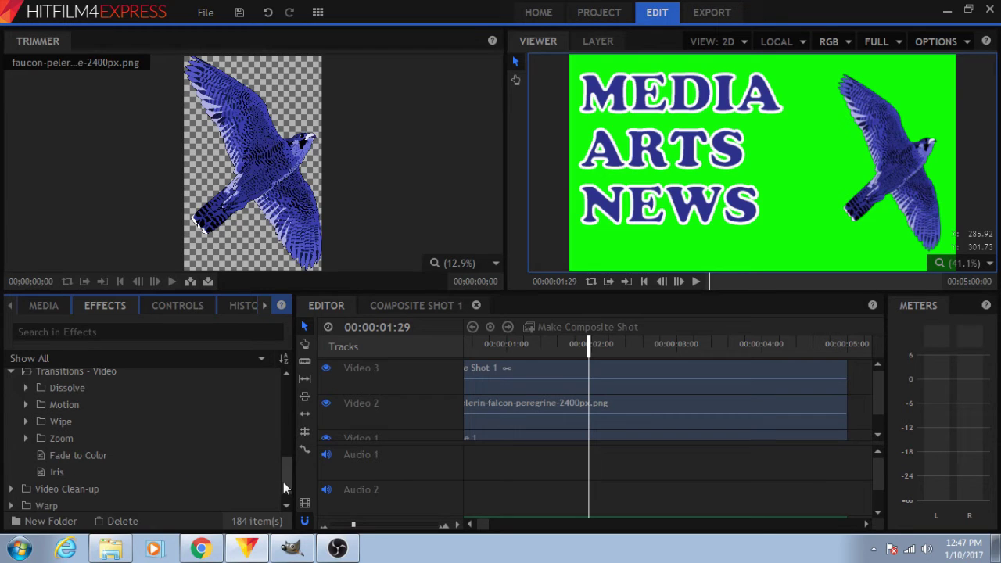
pyautogui.click(68, 455)
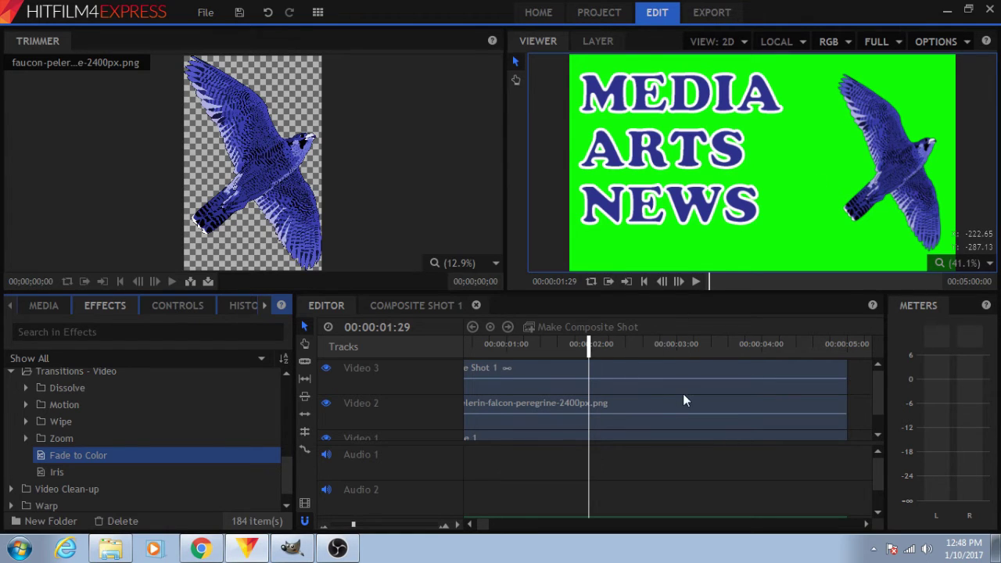
# - Drag the title clip's X arrow right and the falcon clip's X arrow slightly left
pyautogui.click(682, 374)
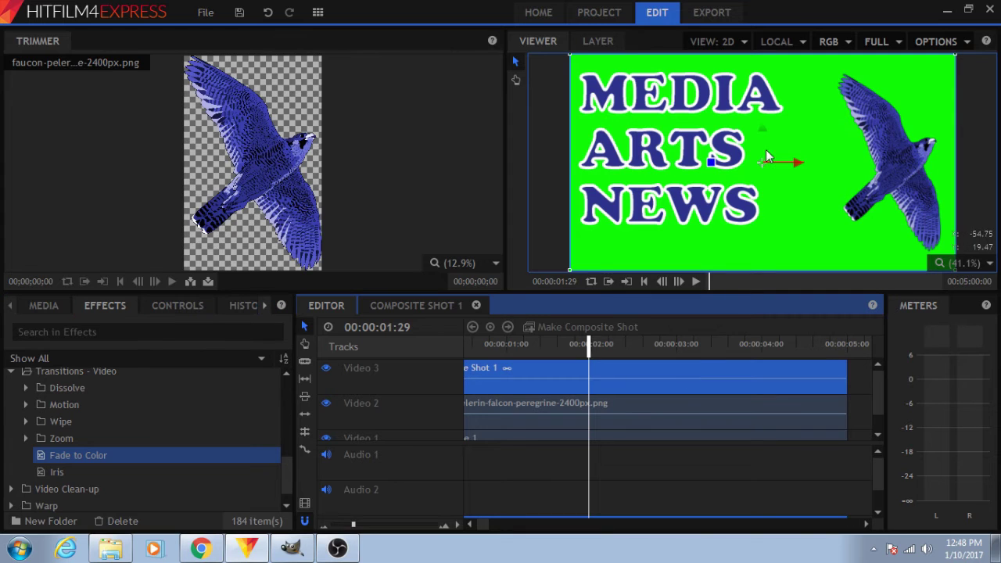
pyautogui.moveTo(795, 164); pyautogui.dragTo(815, 158)
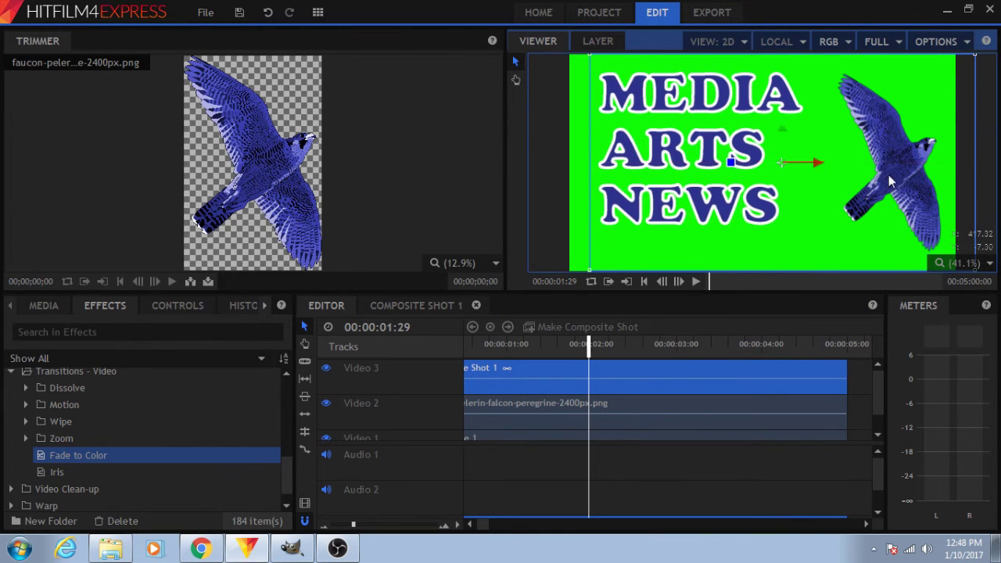
pyautogui.click(669, 398)
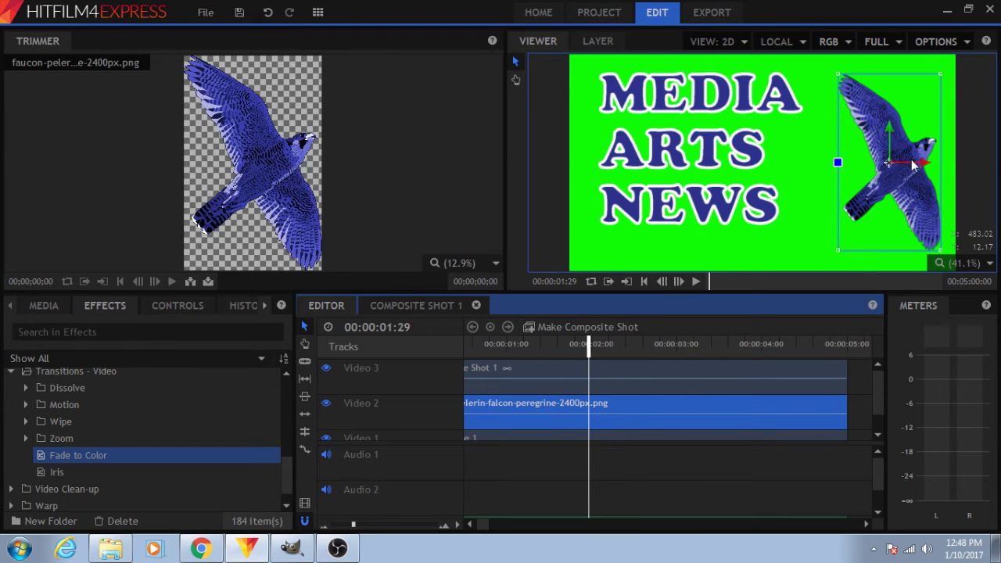
pyautogui.moveTo(922, 167); pyautogui.dragTo(904, 165)
pyautogui.click(785, 259)
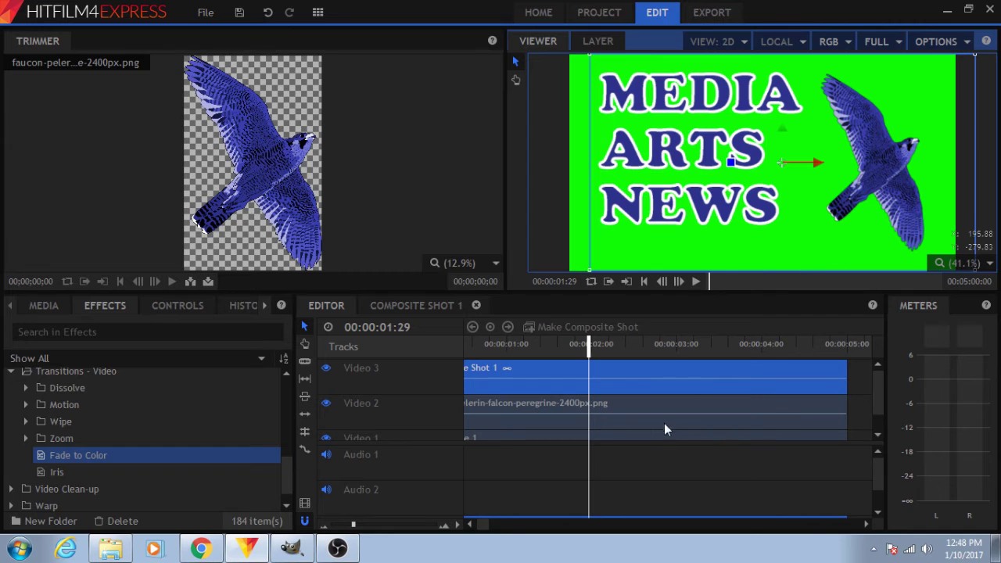
pyautogui.click(668, 465)
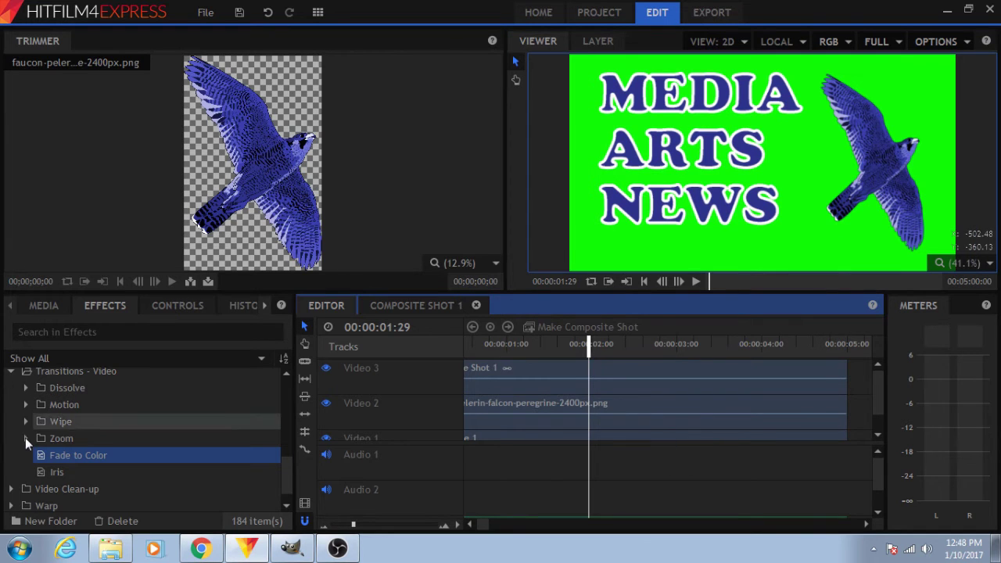
# - Add the Motion > Slide transition to the start of the Video 3 title clip
pyautogui.click(25, 403)
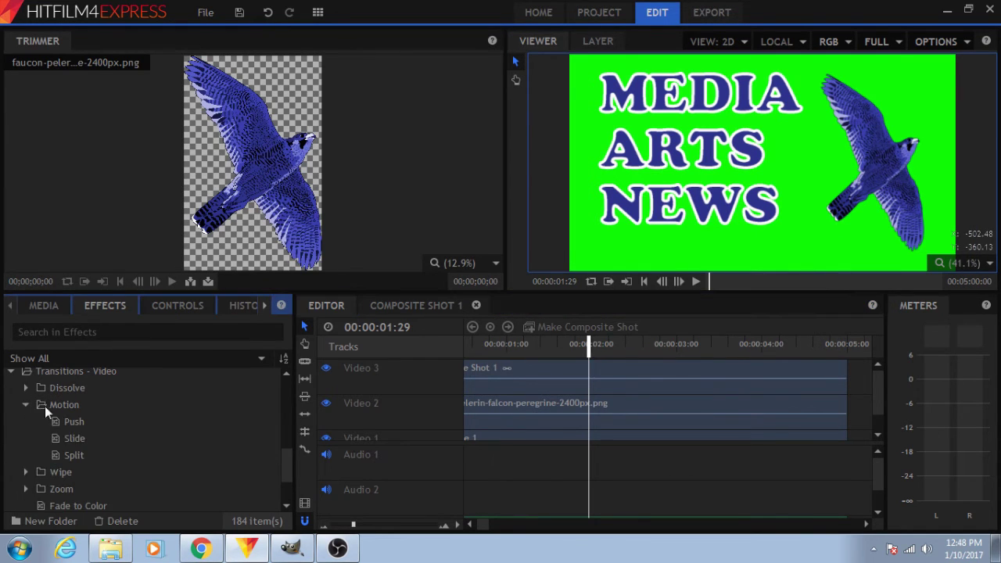
pyautogui.click(75, 437)
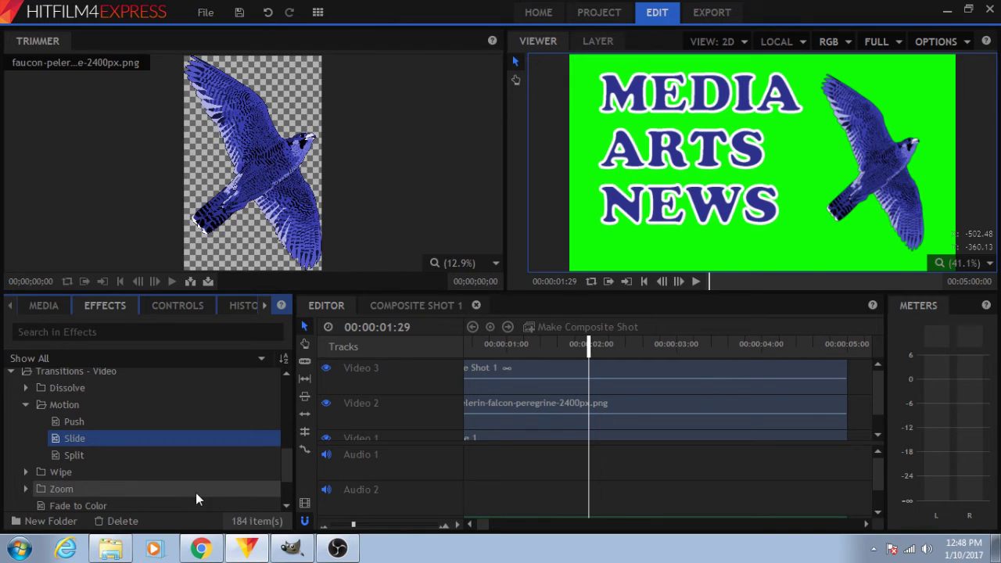
pyautogui.click(470, 524)
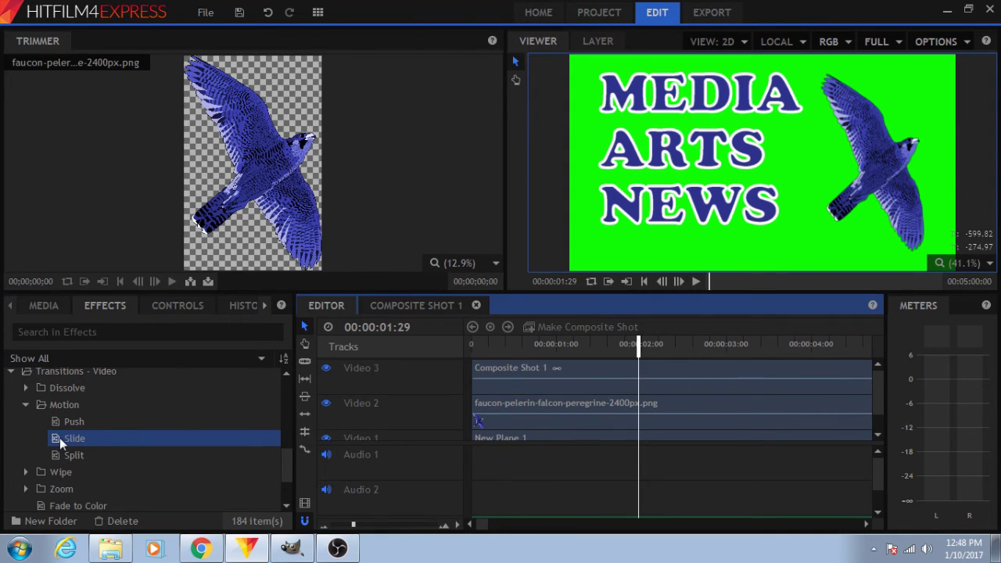
pyautogui.moveTo(55, 443); pyautogui.dragTo(479, 376)
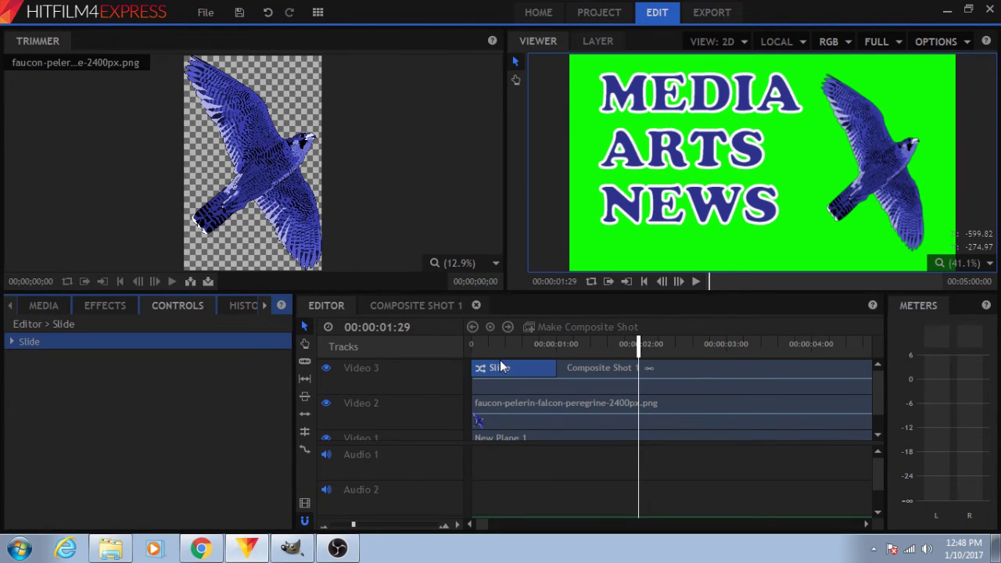
# - Set the Slide direction to 182° and play the title sliding in from the start
pyautogui.click(11, 342)
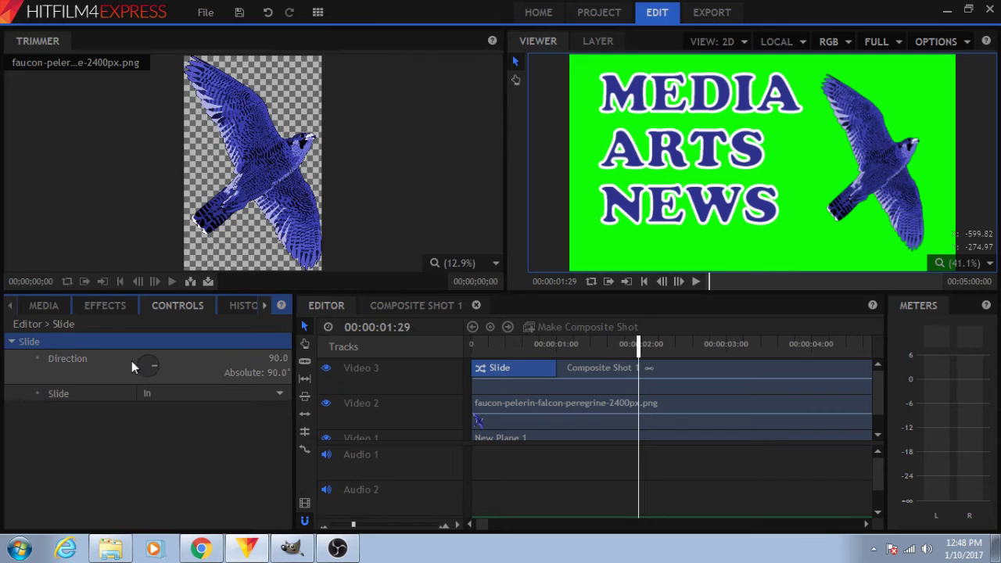
pyautogui.moveTo(153, 363); pyautogui.dragTo(146, 424)
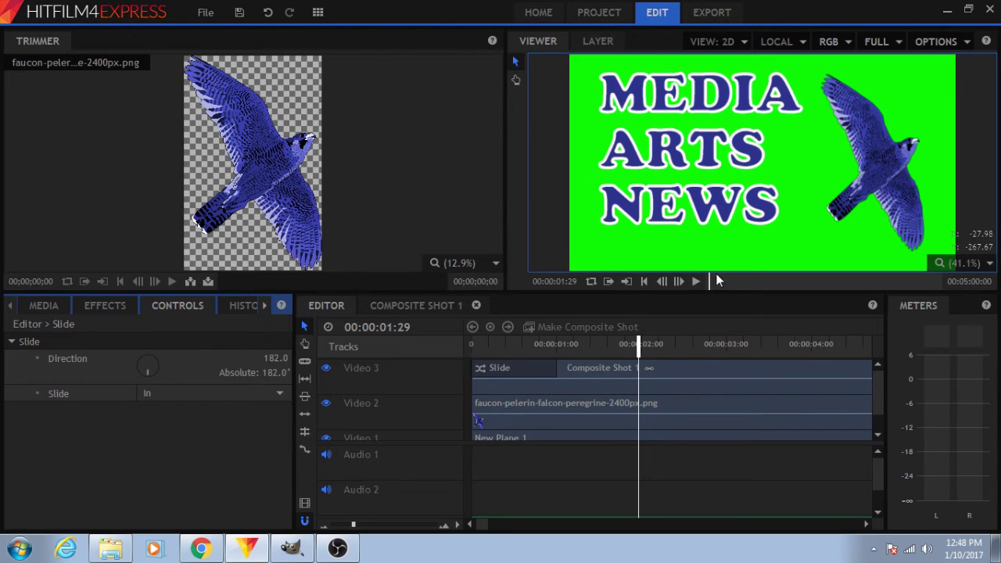
pyautogui.click(474, 344)
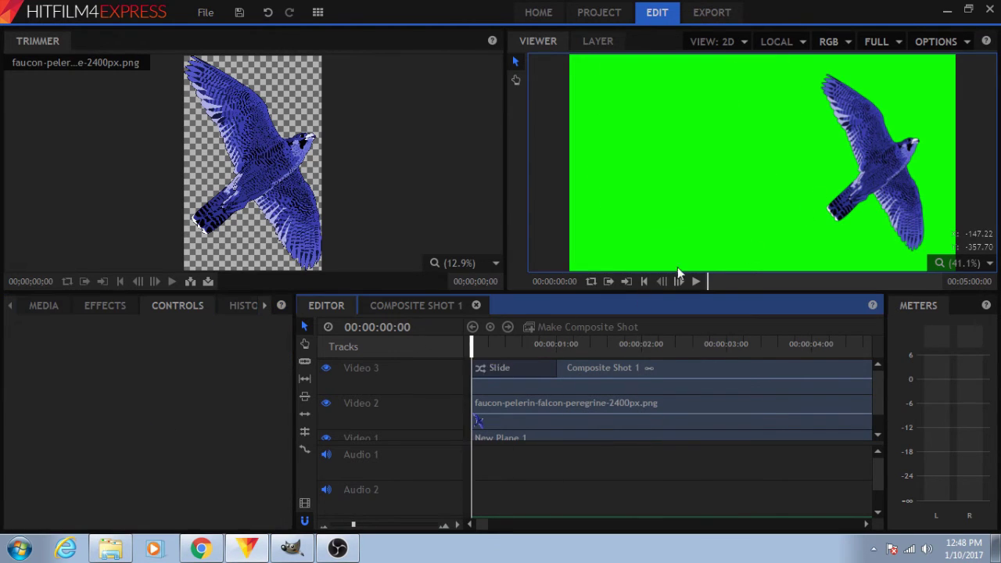
pyautogui.click(696, 281)
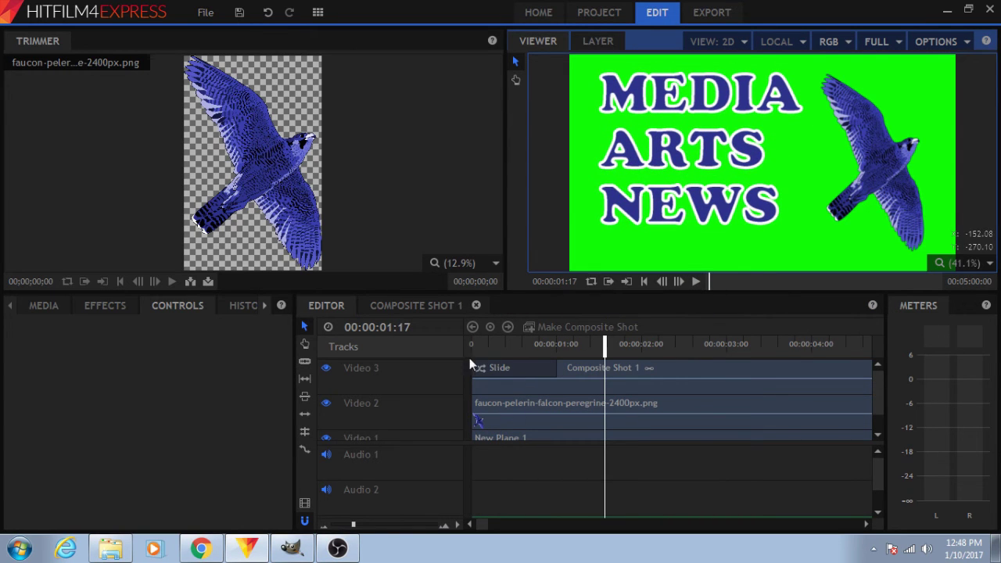
# - Add a Slide transition to the start of the falcon clip on Video 2
pyautogui.click(522, 400)
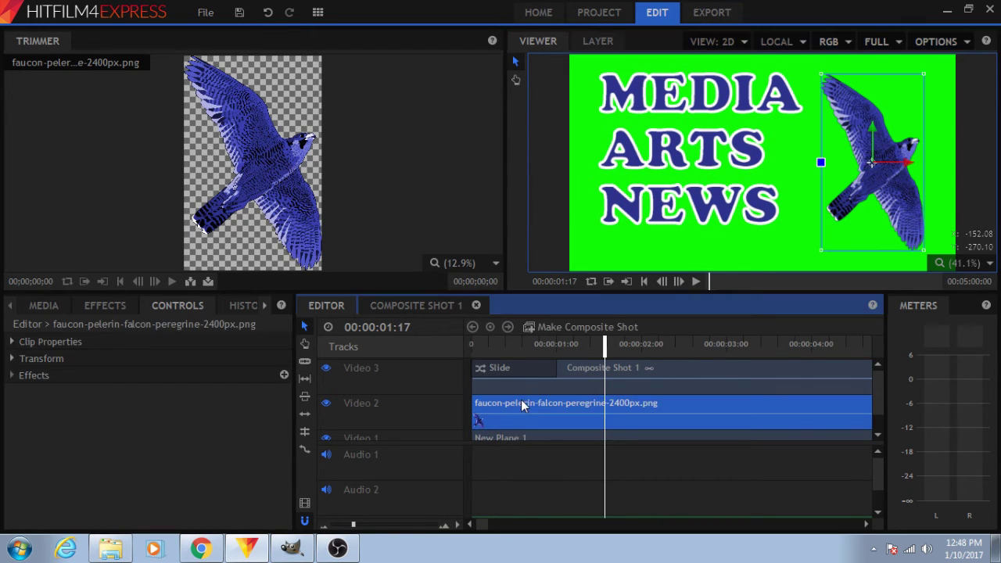
pyautogui.click(43, 307)
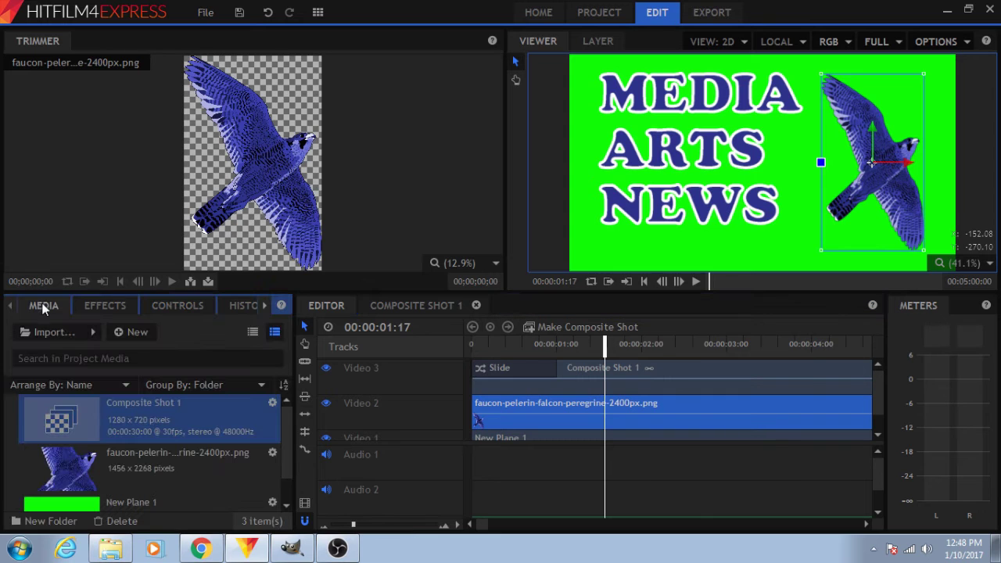
pyautogui.click(102, 306)
pyautogui.moveTo(61, 439); pyautogui.dragTo(501, 407)
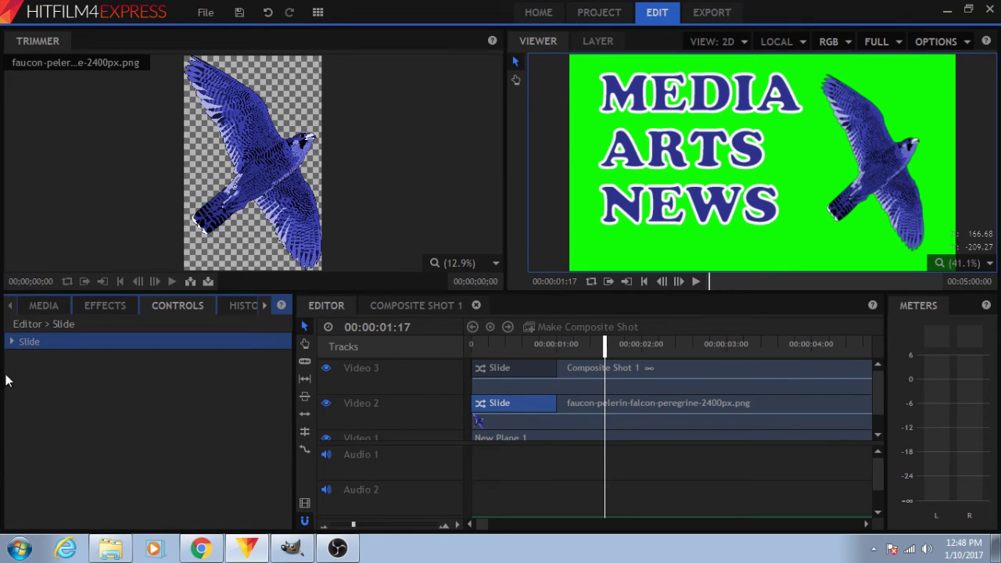
# - Turn the falcon Slide's Direction to 58 and scrub back to preview it
pyautogui.click(11, 342)
pyautogui.click(156, 362)
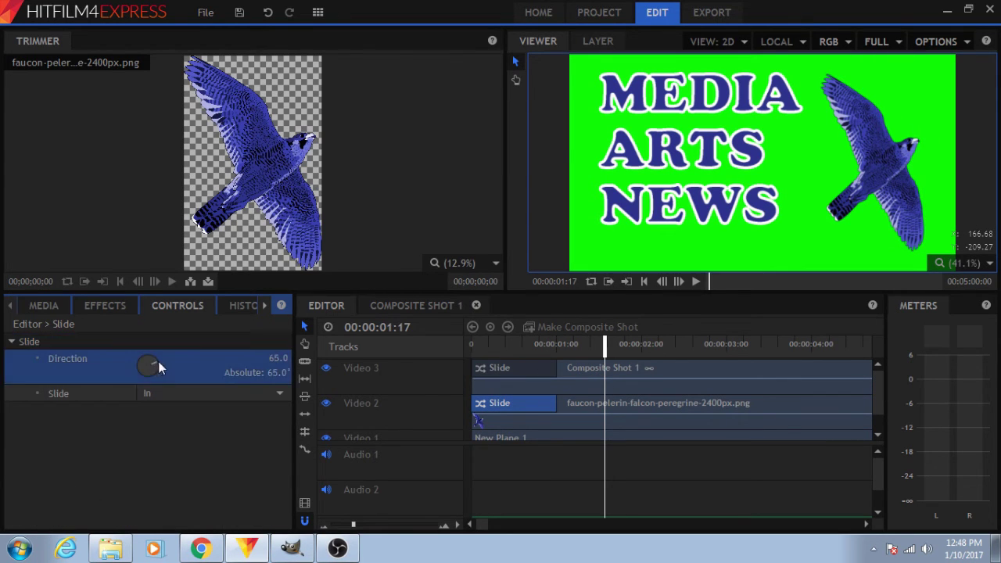
pyautogui.moveTo(158, 362); pyautogui.dragTo(177, 357)
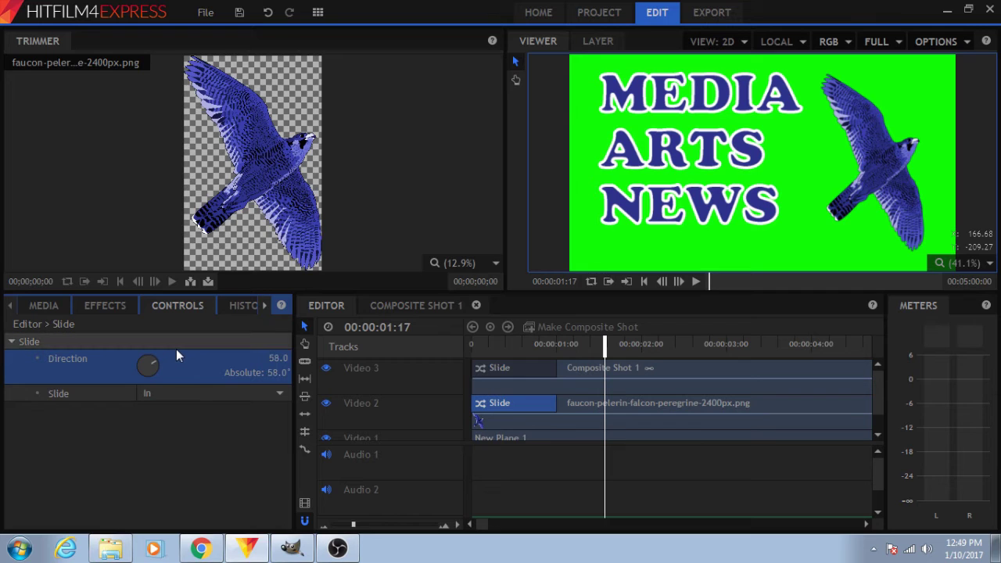
pyautogui.moveTo(604, 348); pyautogui.dragTo(472, 365)
pyautogui.click(543, 438)
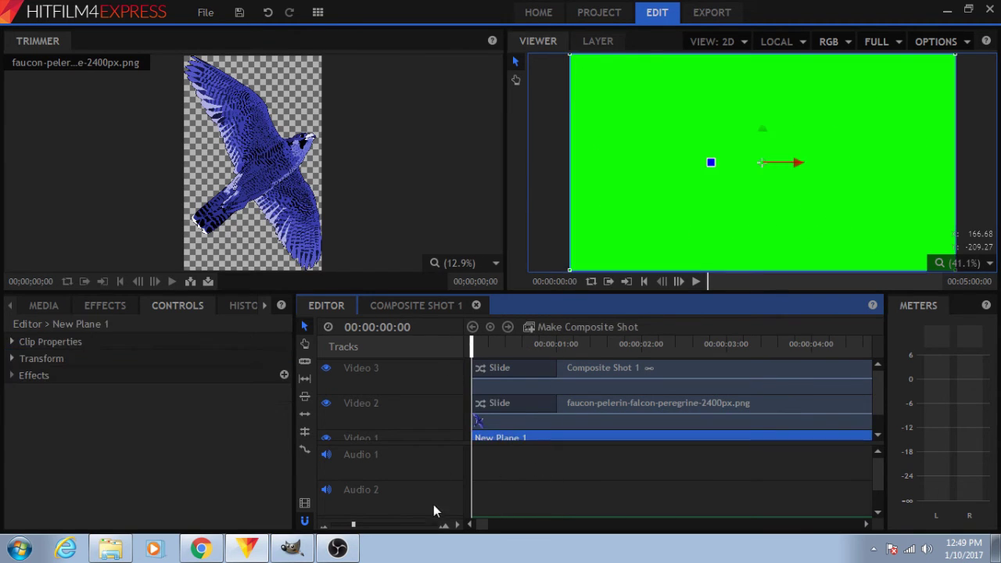
pyautogui.moveTo(485, 527); pyautogui.dragTo(471, 524)
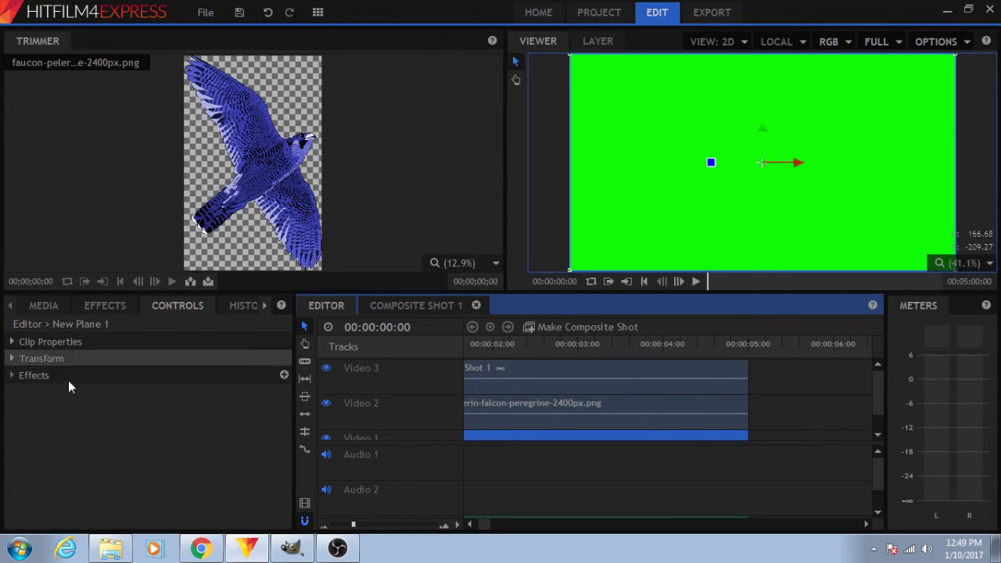
pyautogui.click(105, 305)
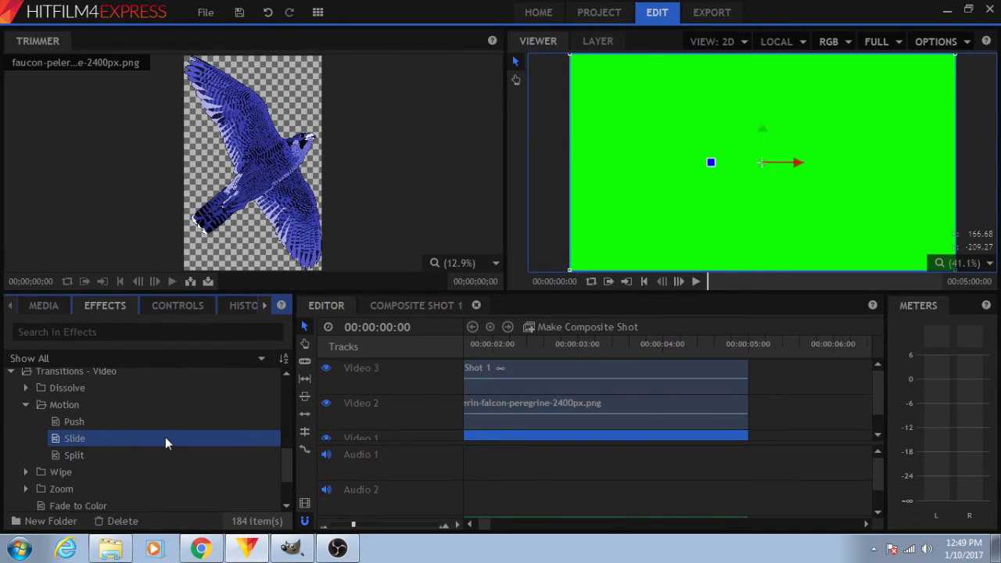
pyautogui.click(26, 486)
pyautogui.scroll(-3, 282, 463)
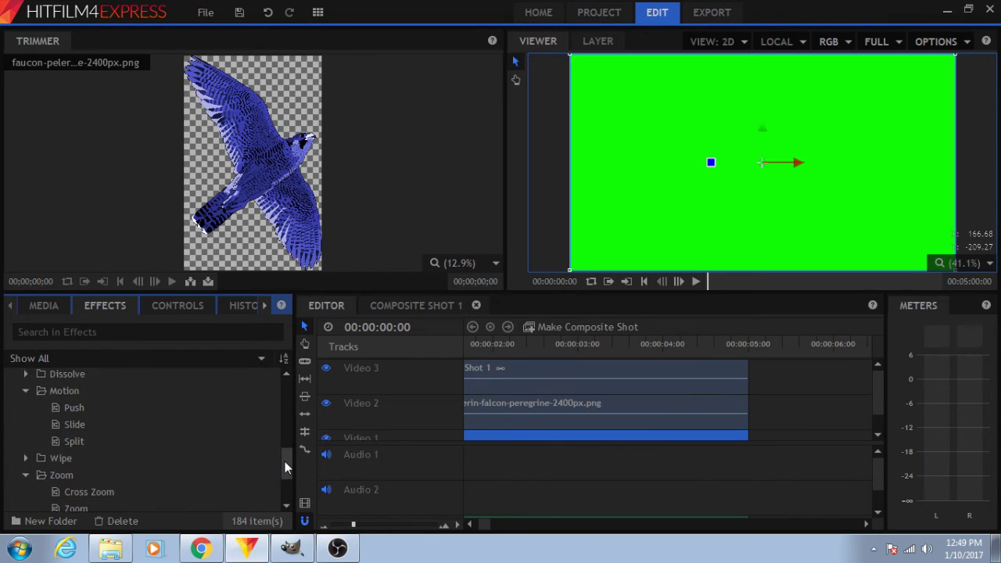
pyautogui.click(63, 444)
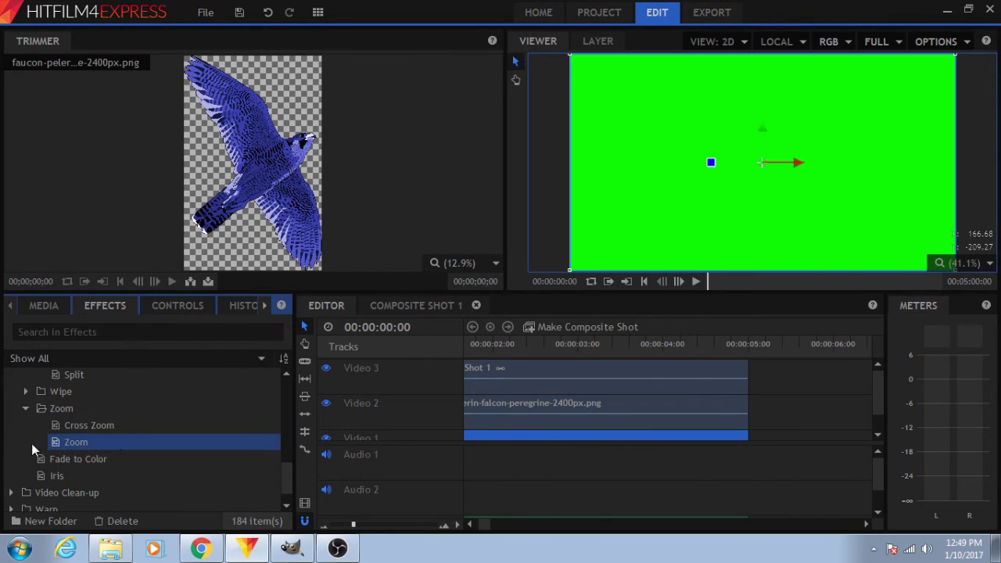
pyautogui.moveTo(55, 448); pyautogui.dragTo(698, 368)
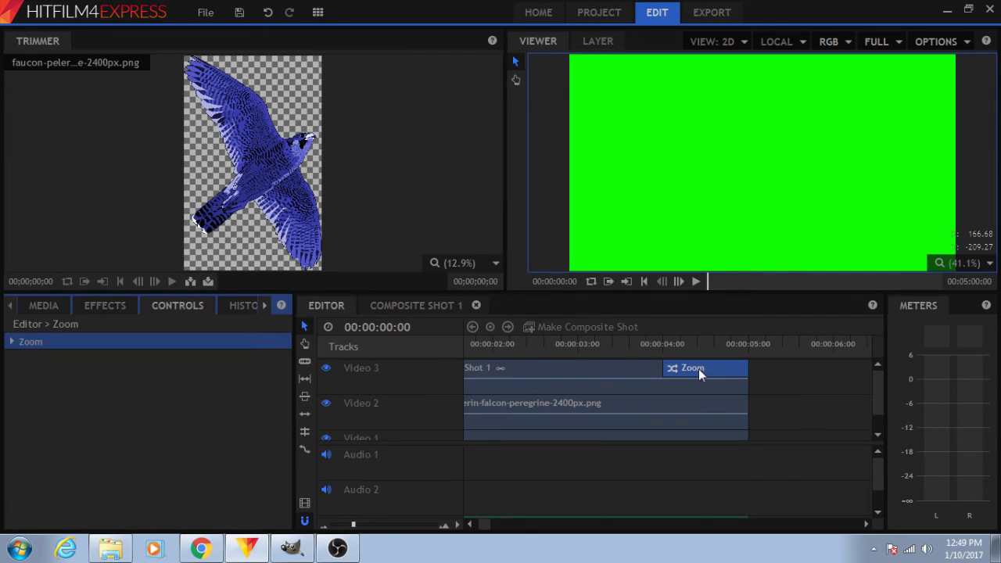
pyautogui.click(657, 344)
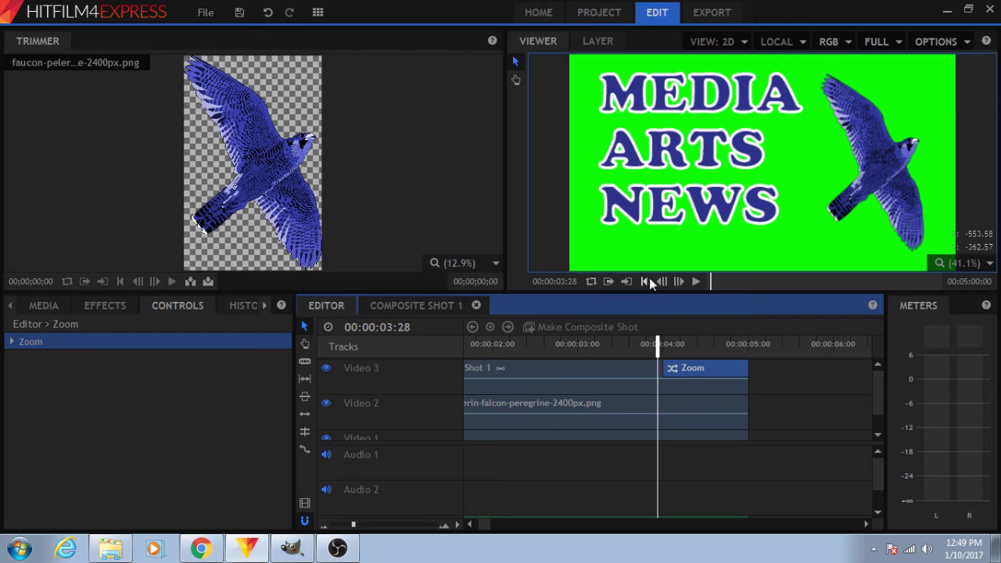
pyautogui.click(695, 281)
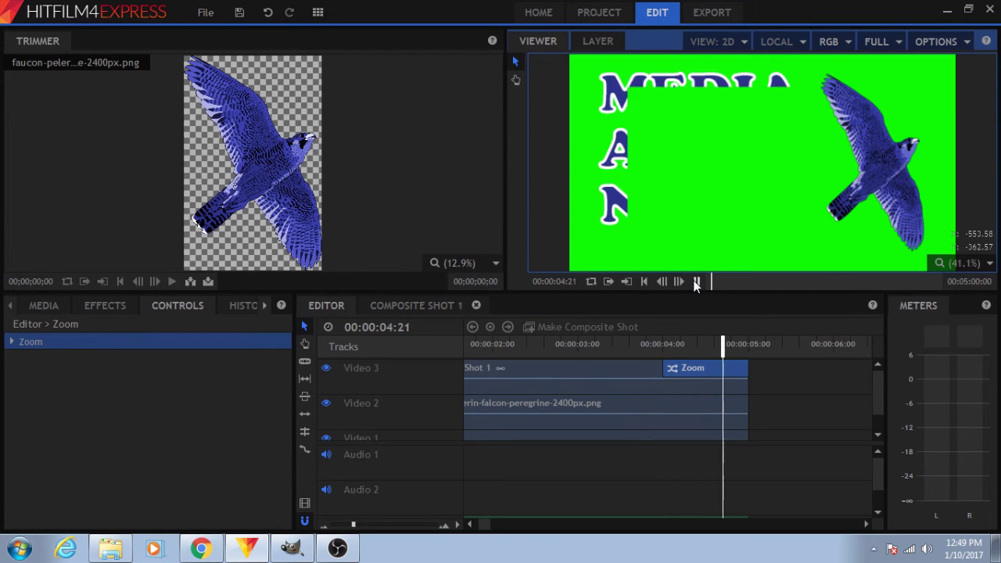
pyautogui.click(696, 281)
pyautogui.click(685, 344)
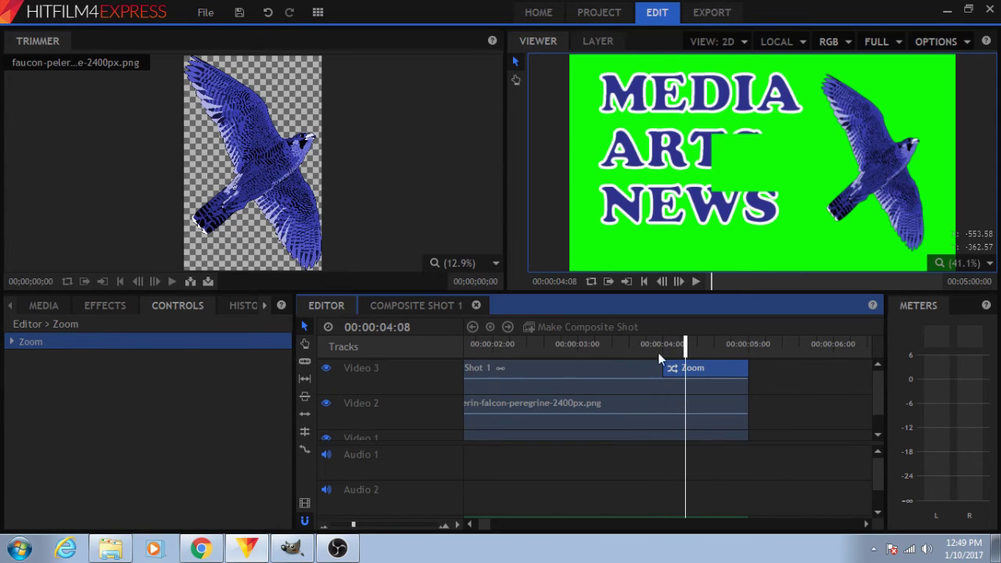
pyautogui.click(12, 342)
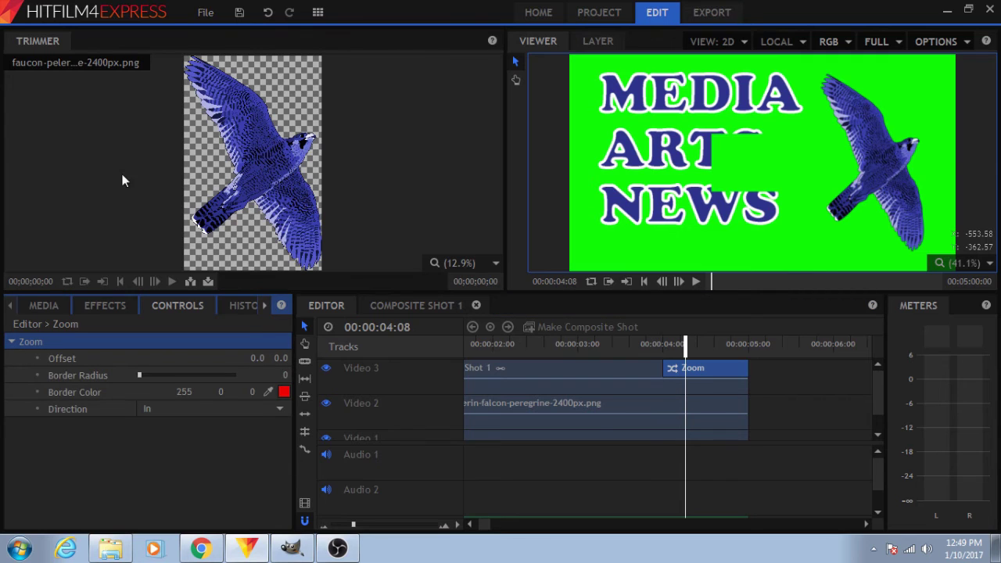
pyautogui.click(702, 374)
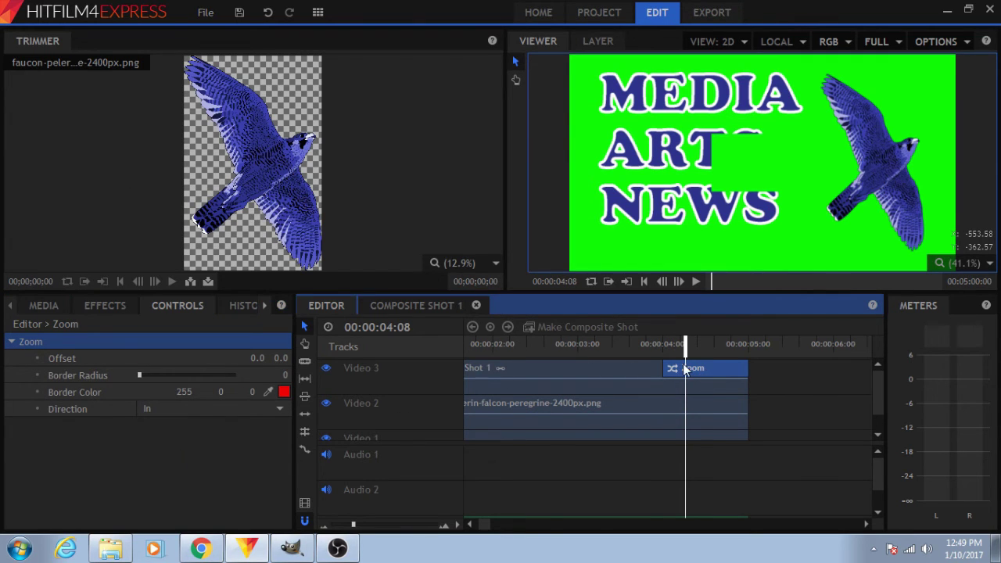
pyautogui.press('Delete')
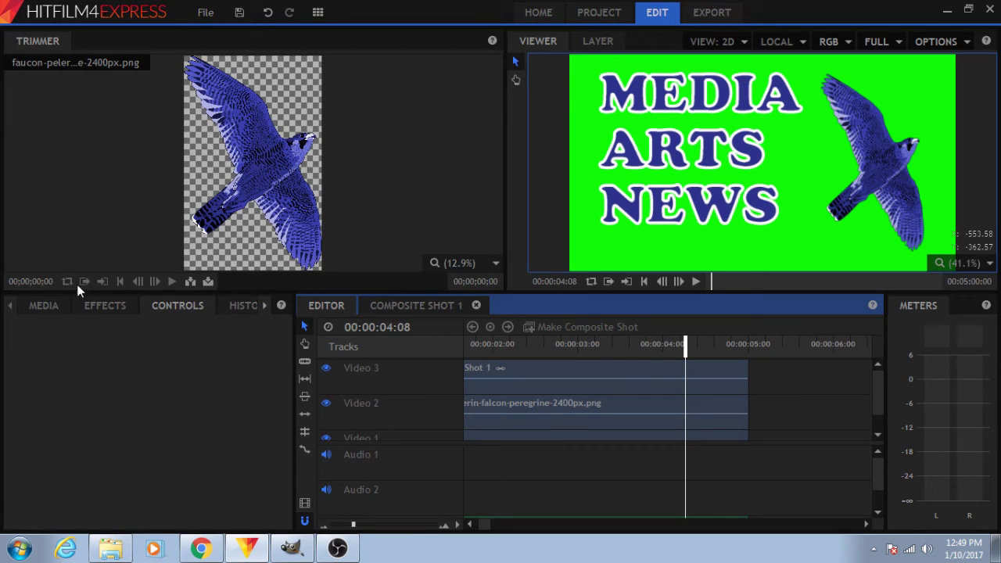
# - Add Slide transitions to the ends of the Composite Shot 1 and falcon clips
pyautogui.click(96, 310)
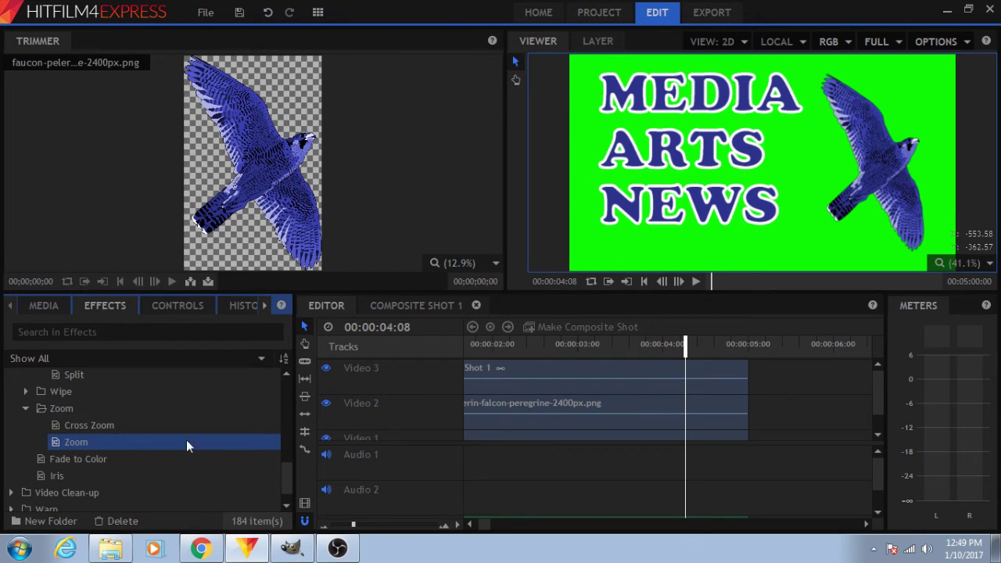
pyautogui.click(23, 408)
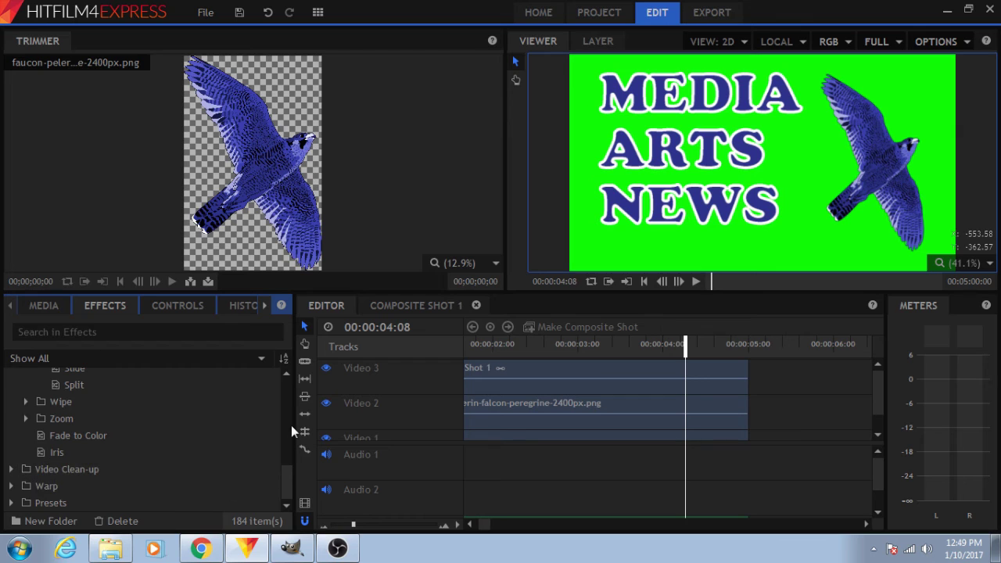
pyautogui.moveTo(290, 472); pyautogui.dragTo(292, 448)
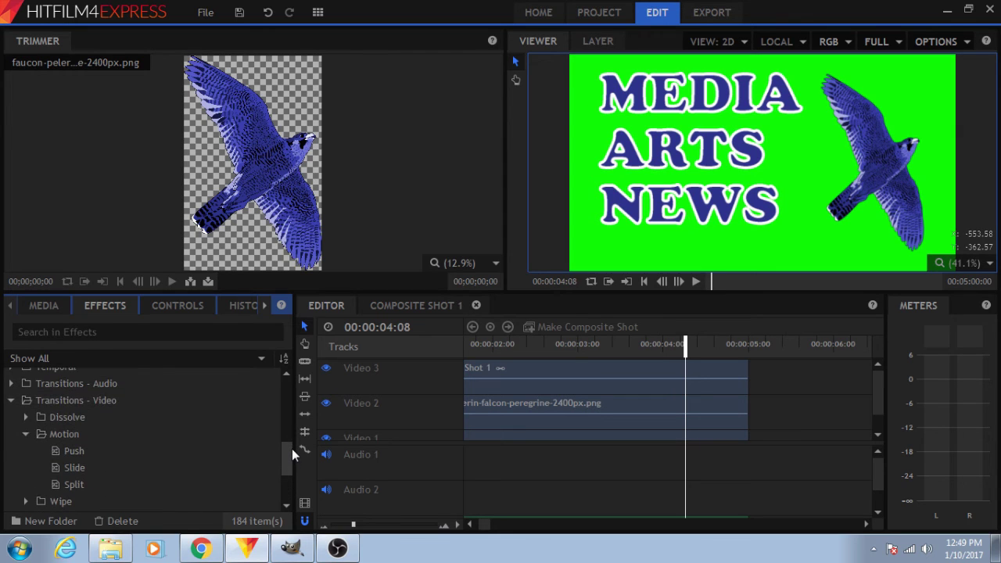
pyautogui.click(94, 468)
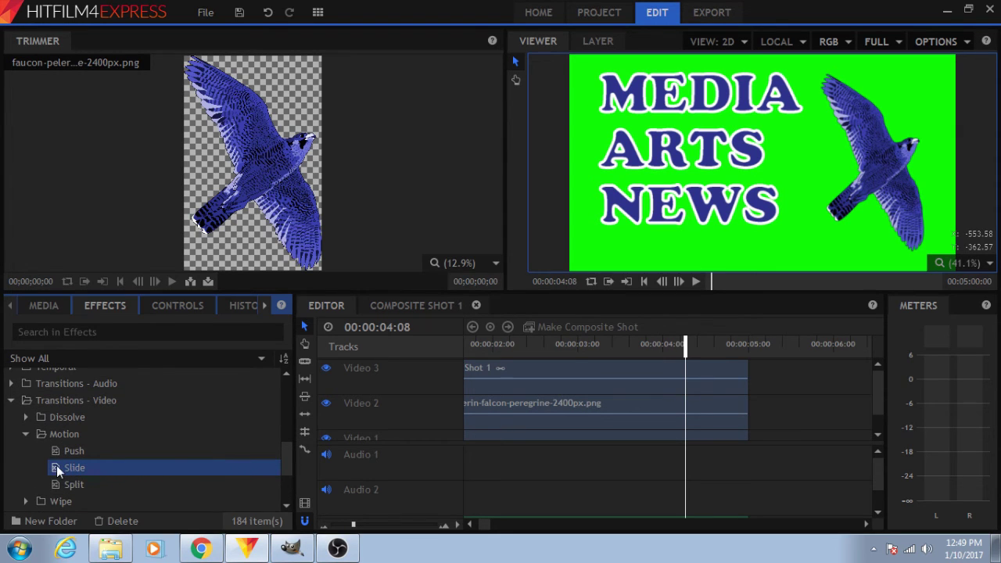
pyautogui.moveTo(55, 468); pyautogui.dragTo(721, 382)
pyautogui.click(100, 302)
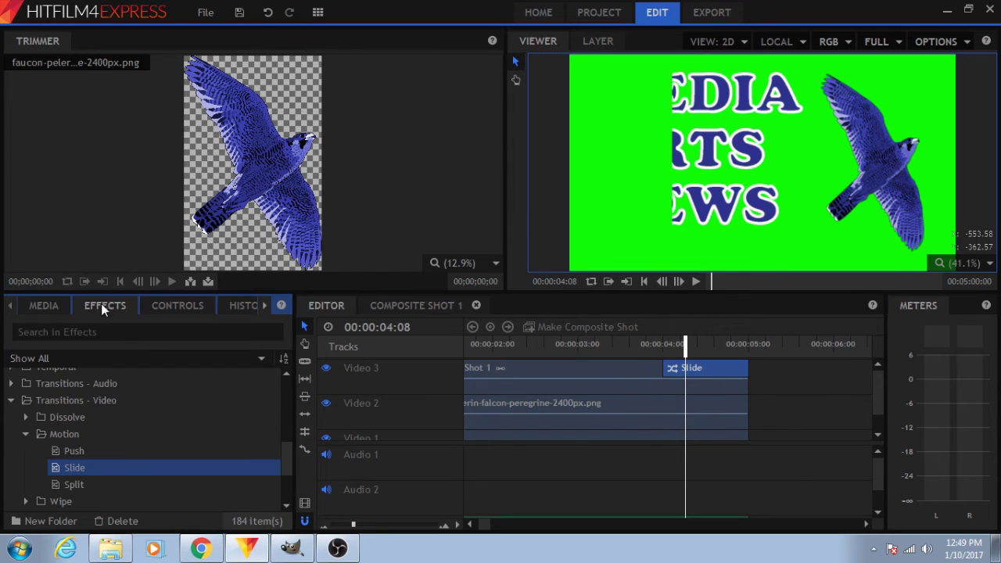
pyautogui.moveTo(66, 468); pyautogui.dragTo(726, 403)
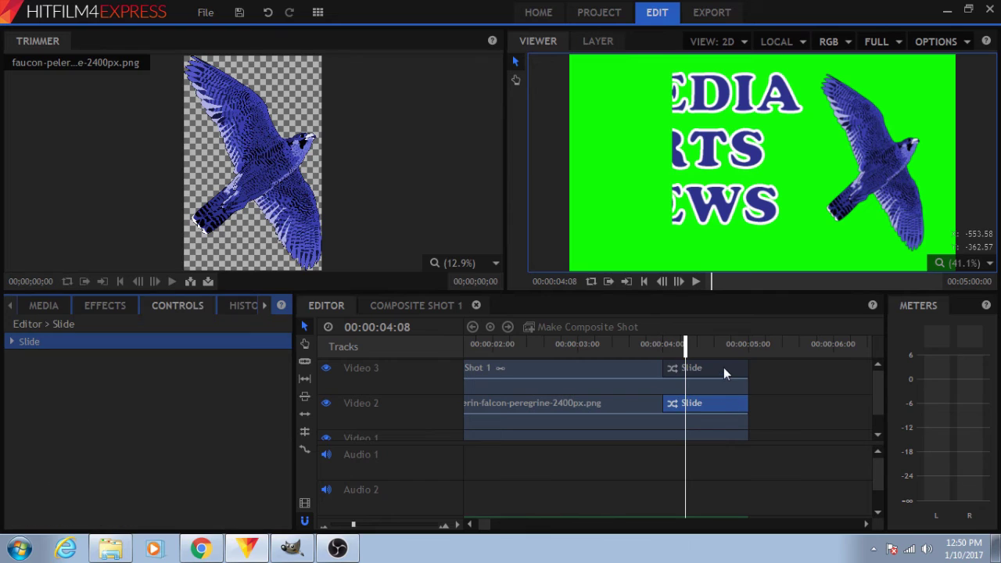
# - Switch the title's ending Slide from In to Out
pyautogui.click(14, 343)
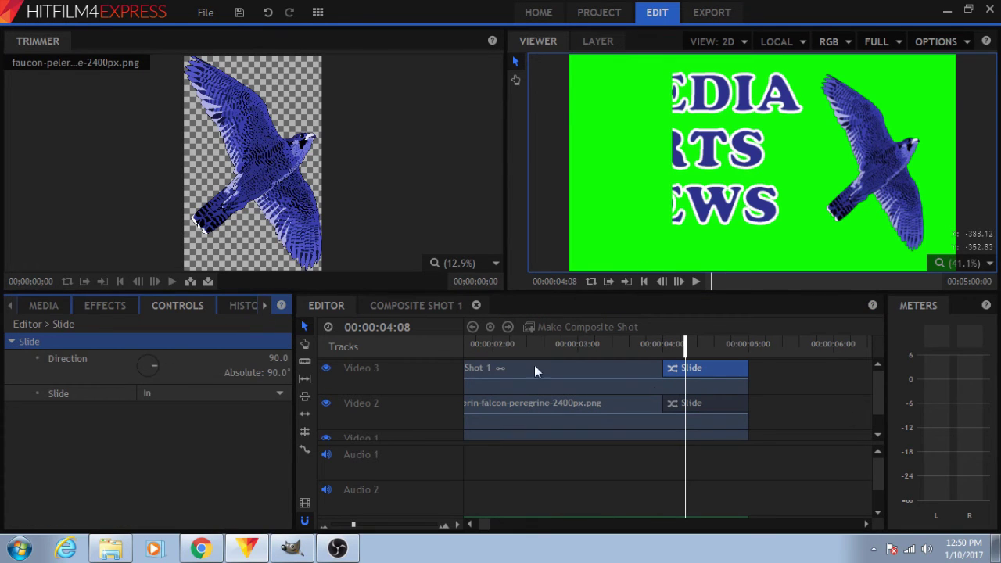
pyautogui.click(660, 344)
pyautogui.click(211, 393)
pyautogui.click(197, 431)
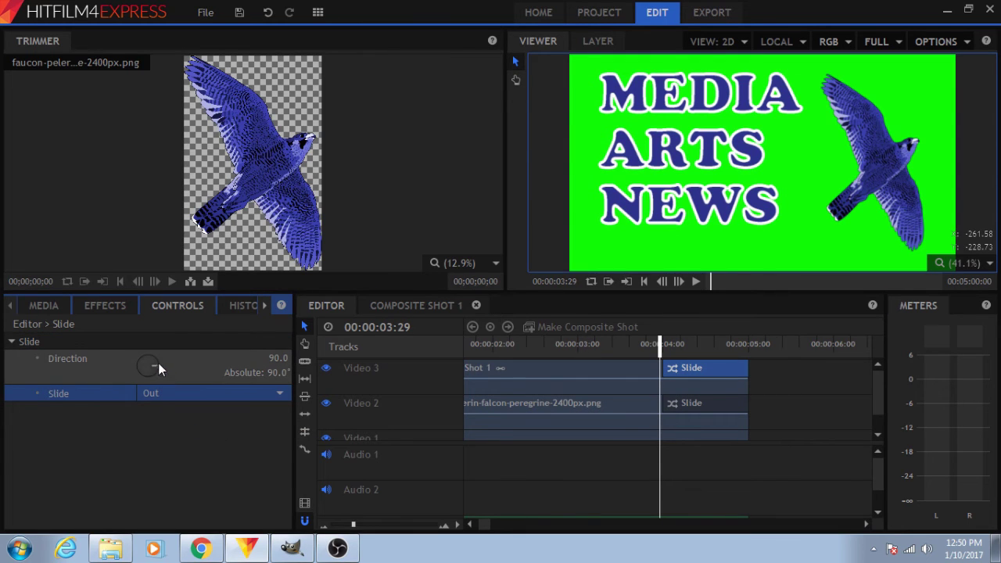
# - Set the title's closing Slide direction to 180 and scrub through to preview it
pyautogui.moveTo(155, 364); pyautogui.dragTo(147, 442)
pyautogui.click(713, 319)
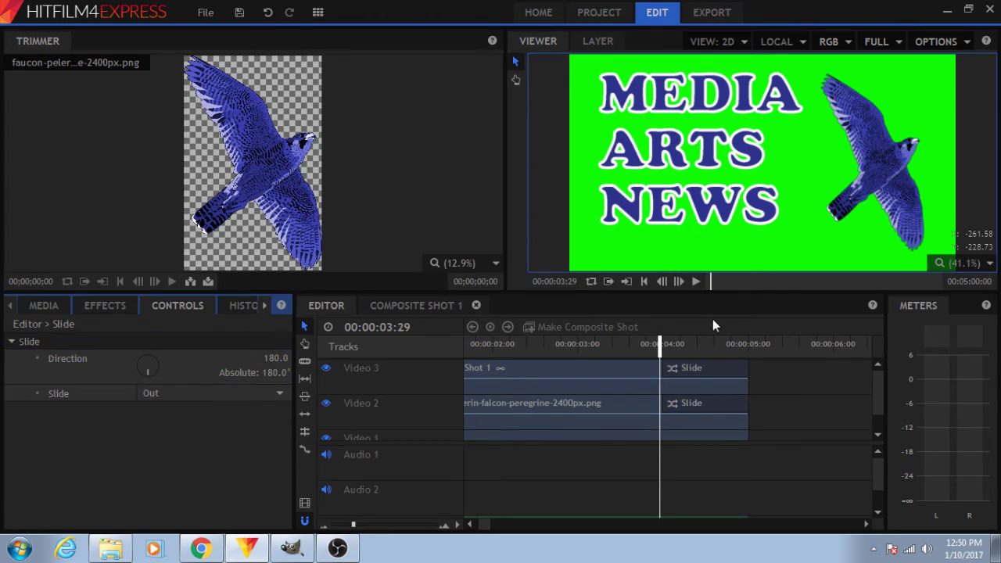
pyautogui.moveTo(659, 344)
pyautogui.mouseDown()
pyautogui.moveTo(737, 344)
pyautogui.moveTo(654, 344)
pyautogui.mouseUp()
# - Make the falcon's closing Slide go Out at direction 65
pyautogui.click(711, 400)
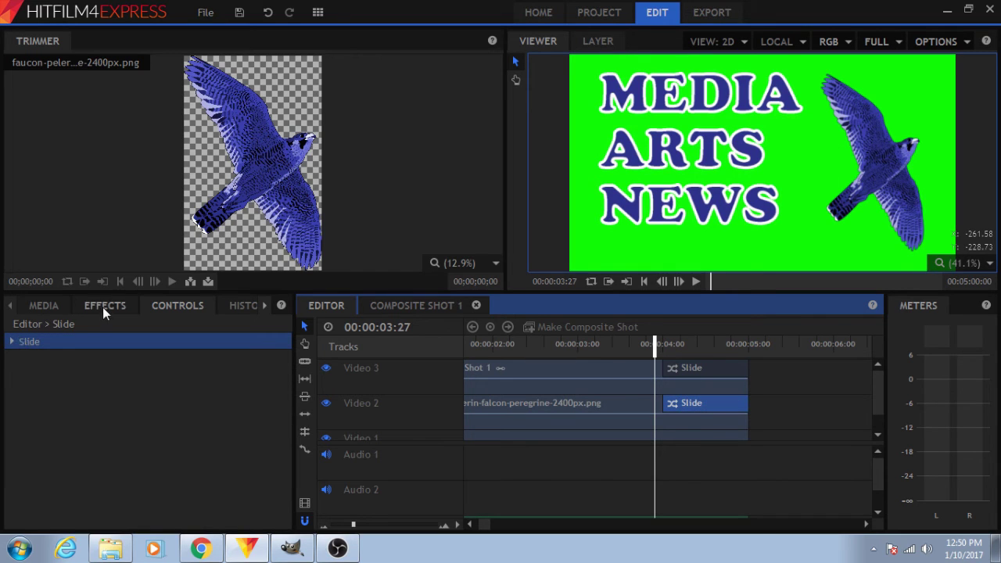
pyautogui.click(12, 342)
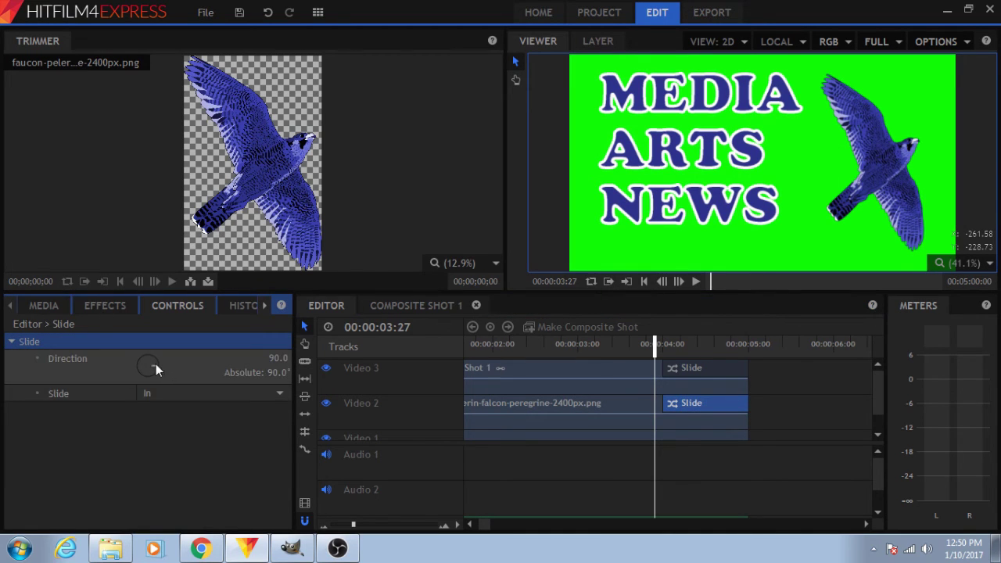
pyautogui.click(161, 391)
pyautogui.click(169, 421)
pyautogui.moveTo(160, 374)
pyautogui.mouseDown()
pyautogui.moveTo(156, 363)
pyautogui.moveTo(167, 358)
pyautogui.mouseUp()
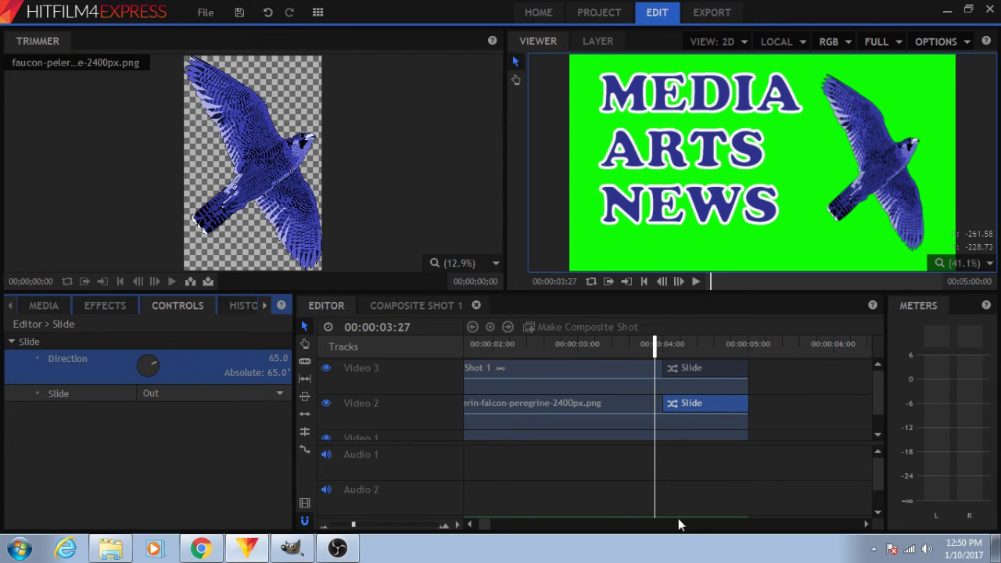
# - Play the title and falcon animation from the start and scrub back through the title frames
pyautogui.click(491, 525)
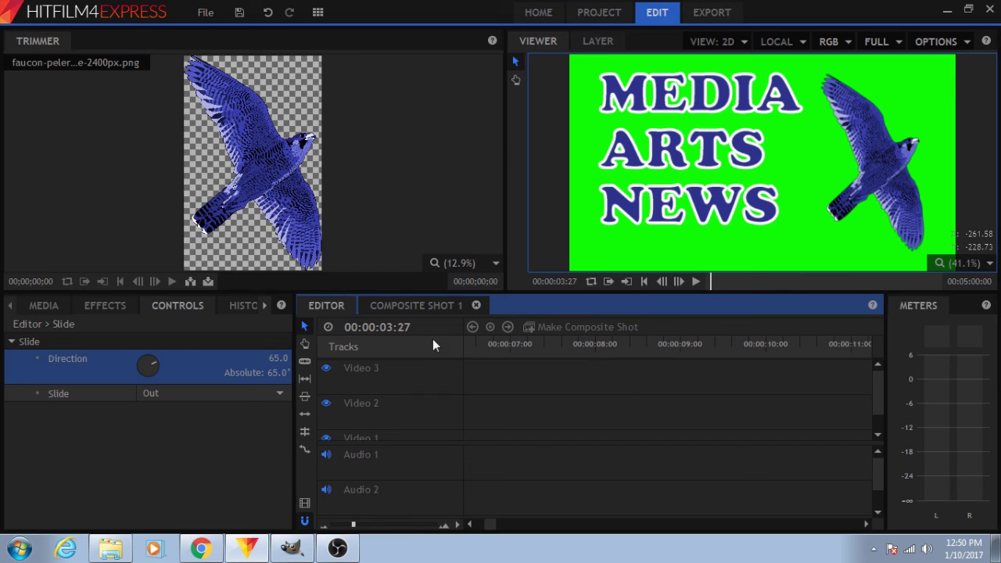
pyautogui.click(645, 282)
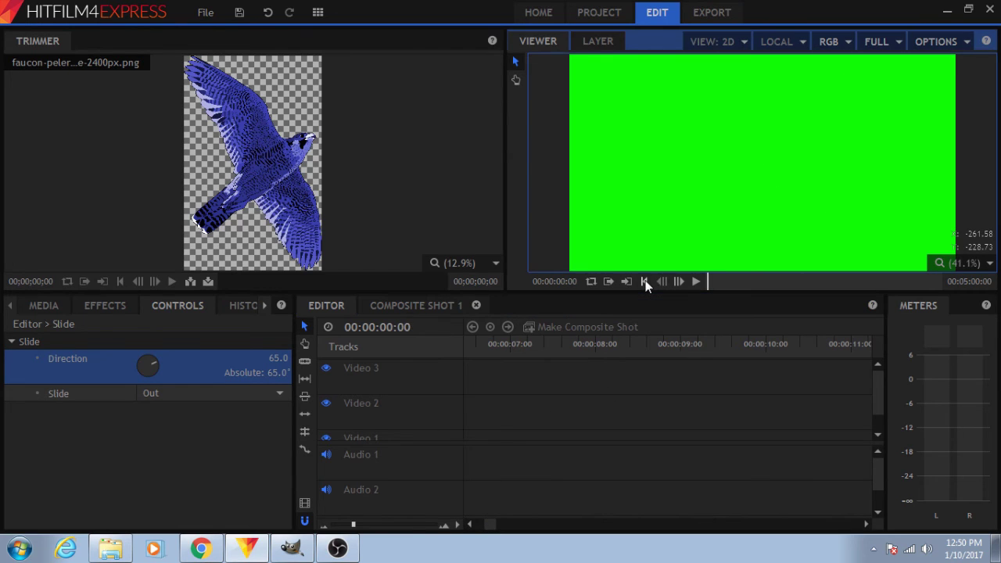
pyautogui.click(697, 282)
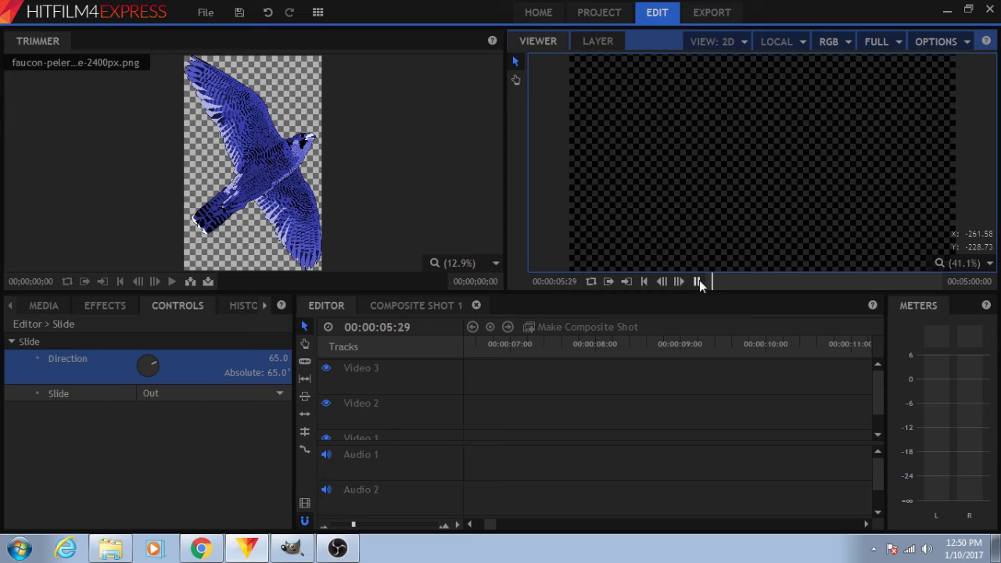
pyautogui.moveTo(487, 523); pyautogui.dragTo(476, 522)
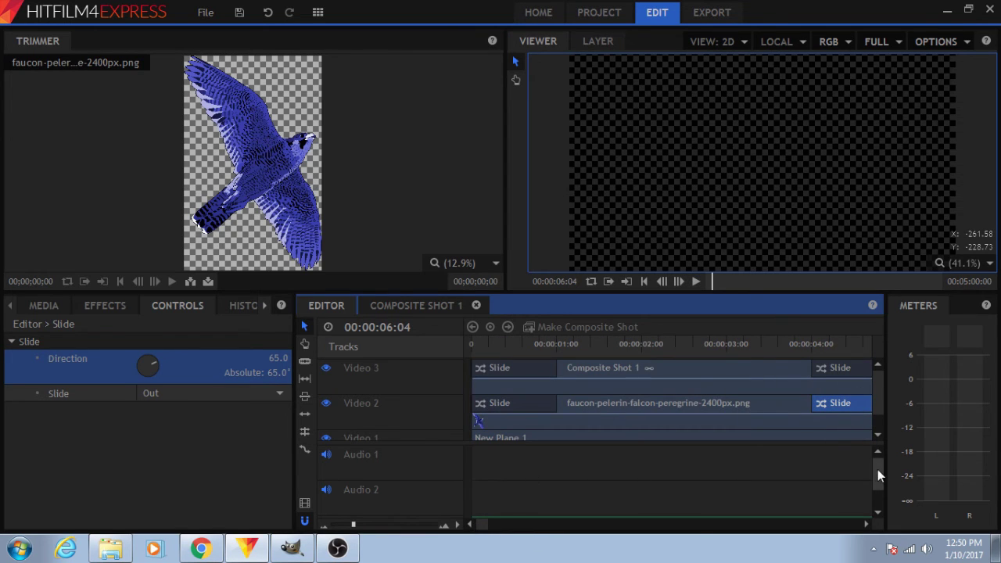
pyautogui.moveTo(879, 469); pyautogui.dragTo(873, 488)
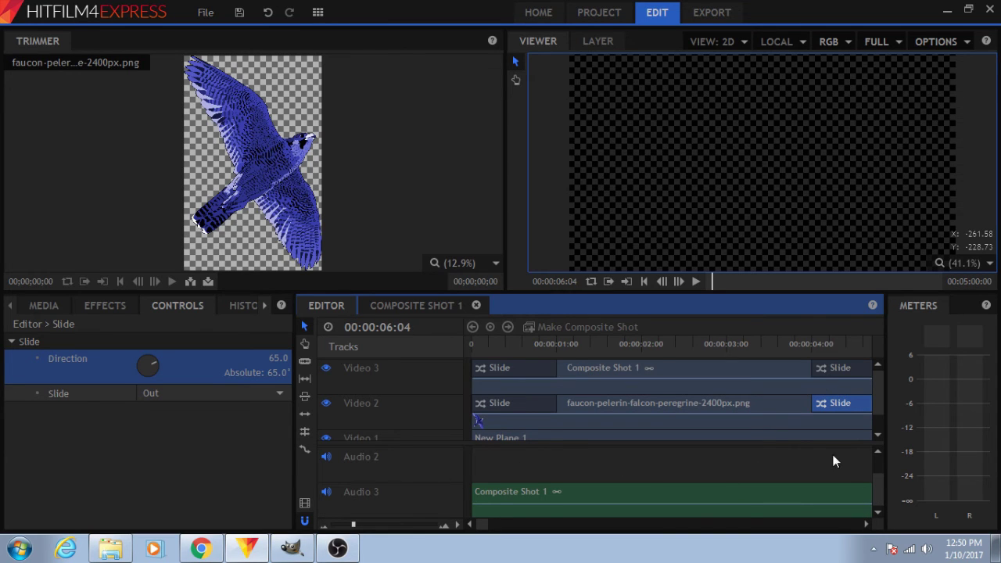
pyautogui.moveTo(602, 351); pyautogui.dragTo(663, 397)
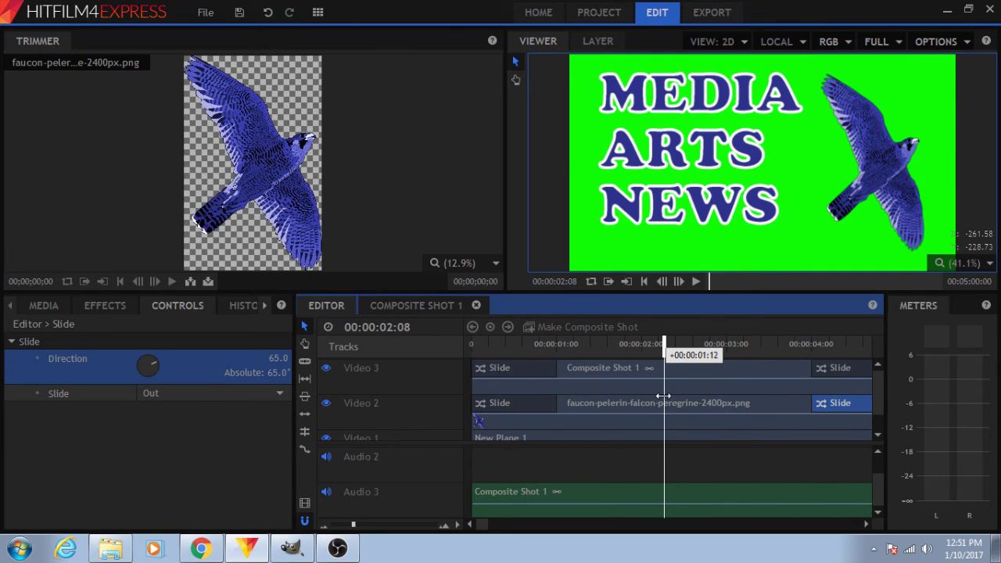
pyautogui.moveTo(664, 396); pyautogui.dragTo(663, 397)
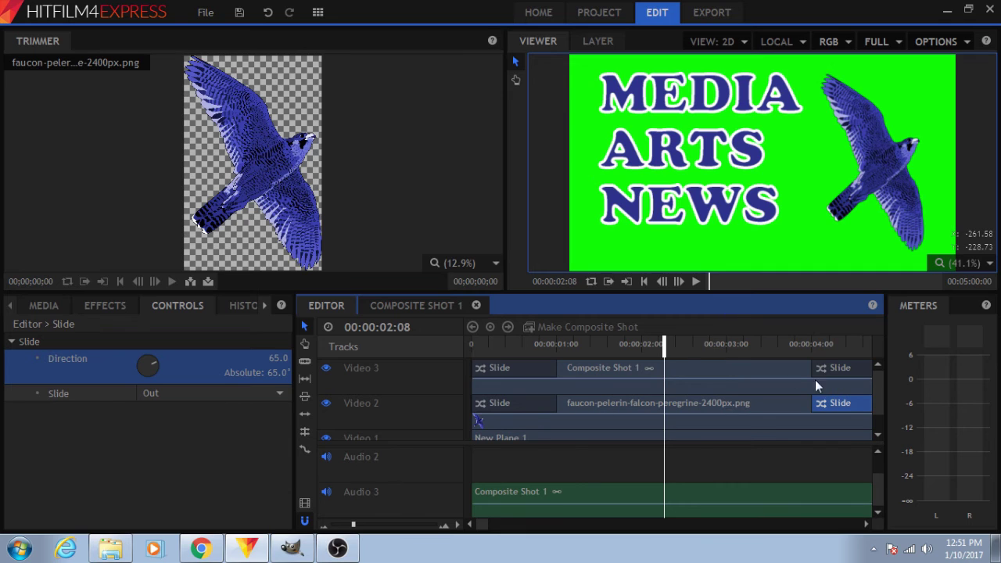
# - Export the edit from the MP4 tab as MediaArtsTitle.mp4 and acknowledge the Export Complete notice
pyautogui.click(712, 13)
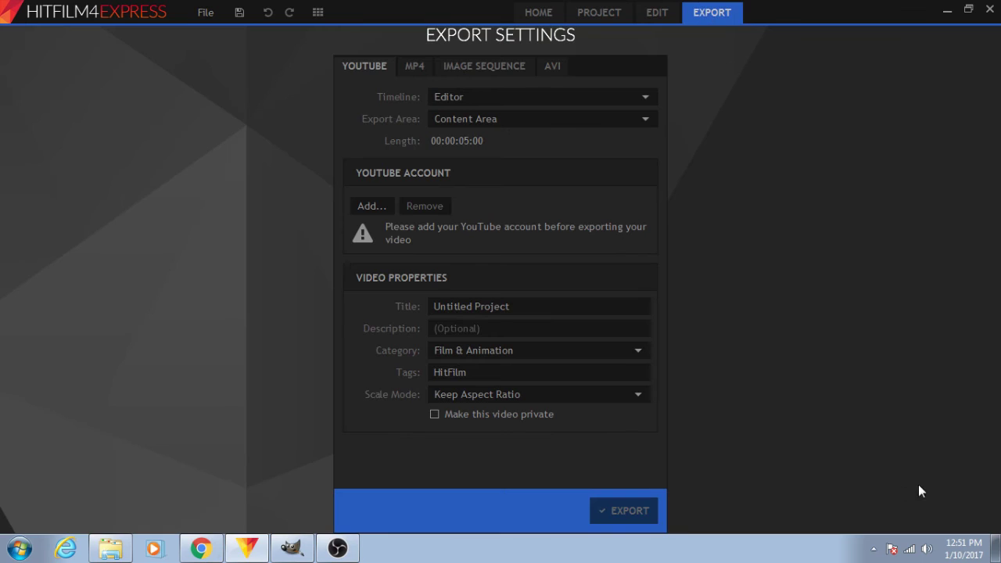
pyautogui.click(415, 68)
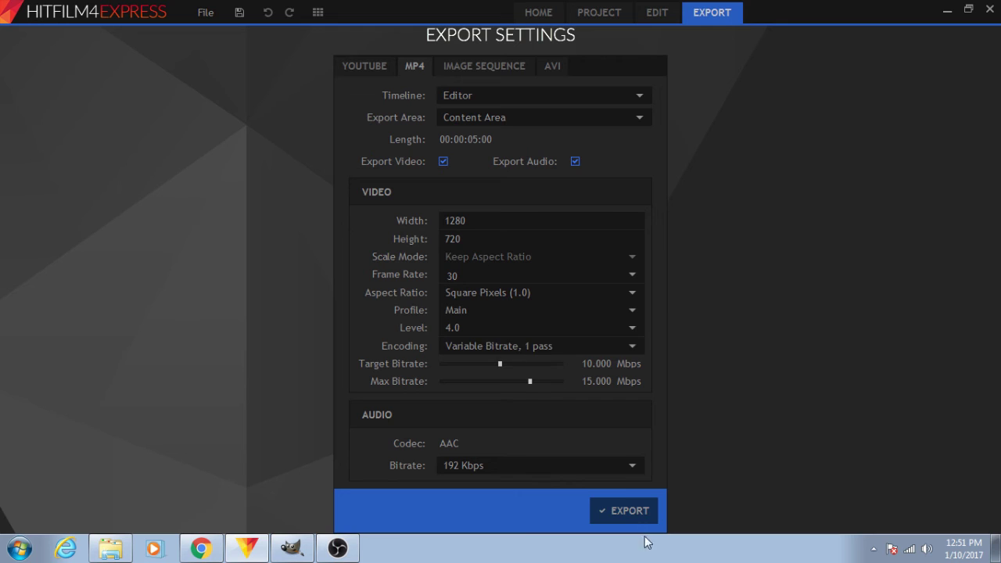
pyautogui.click(630, 513)
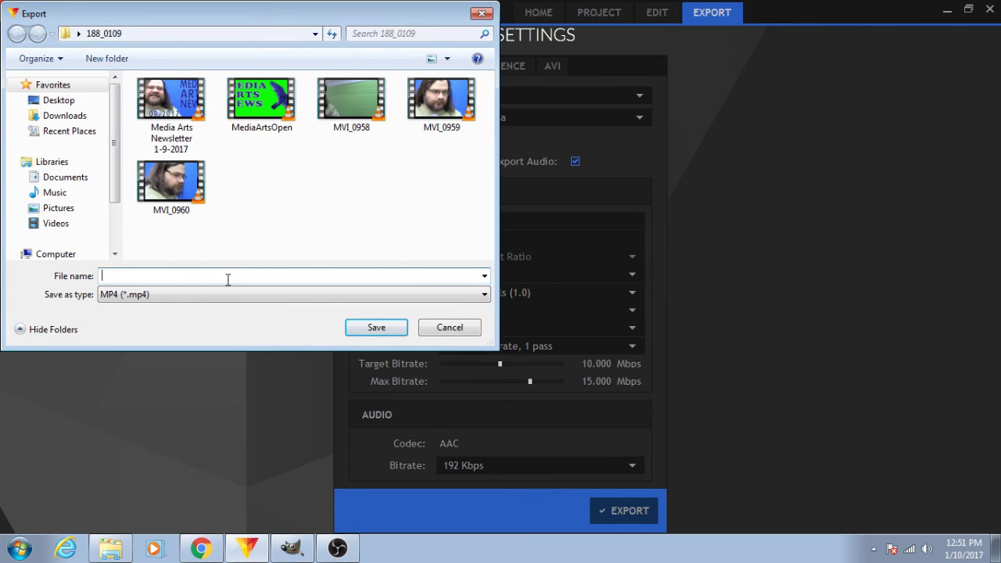
pyautogui.write('MediaArtsTitle')
pyautogui.click(368, 328)
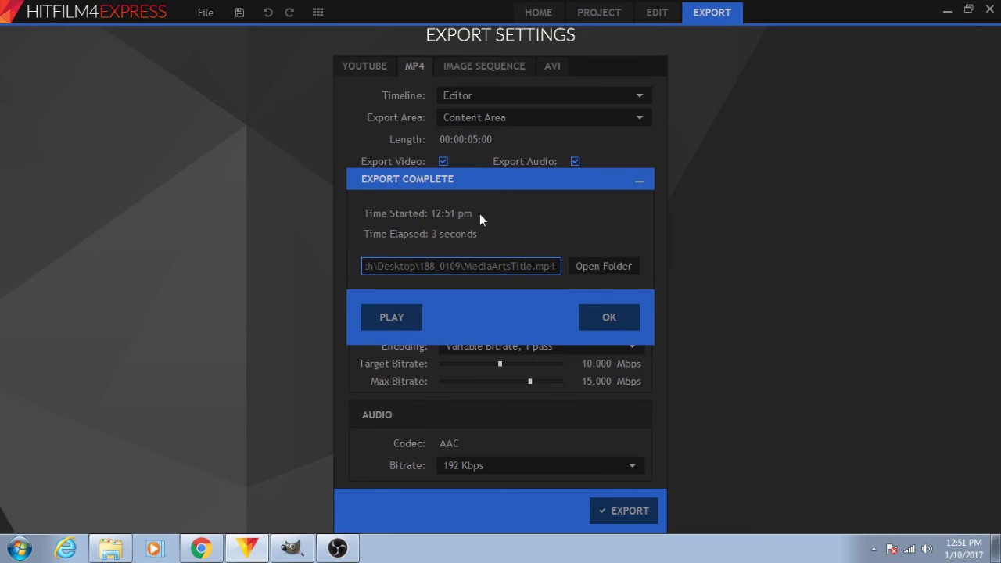
pyautogui.click(596, 319)
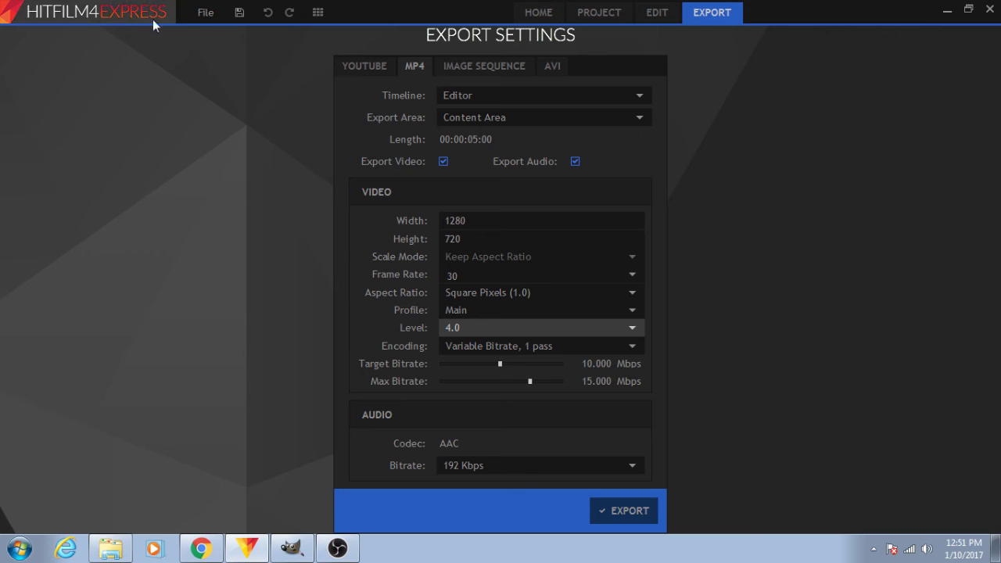
# - Start a new project from the File menu, resolving the unsaved-changes prompt
pyautogui.click(206, 12)
pyautogui.click(229, 38)
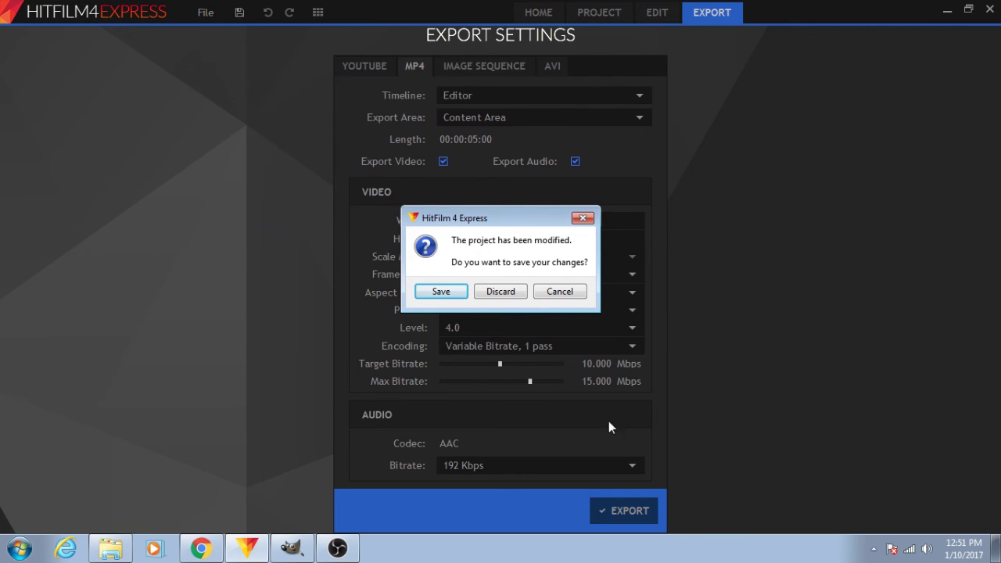
pyautogui.click(450, 289)
# - Import MediaArtsTitle.mp4 from the desktop's 188_0109 folder
pyautogui.click(45, 331)
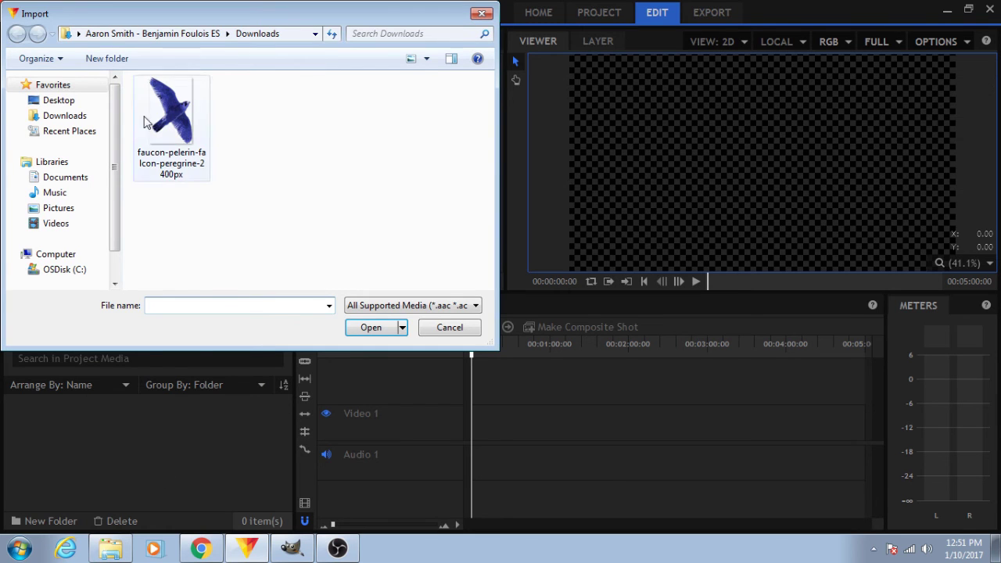
pyautogui.click(56, 101)
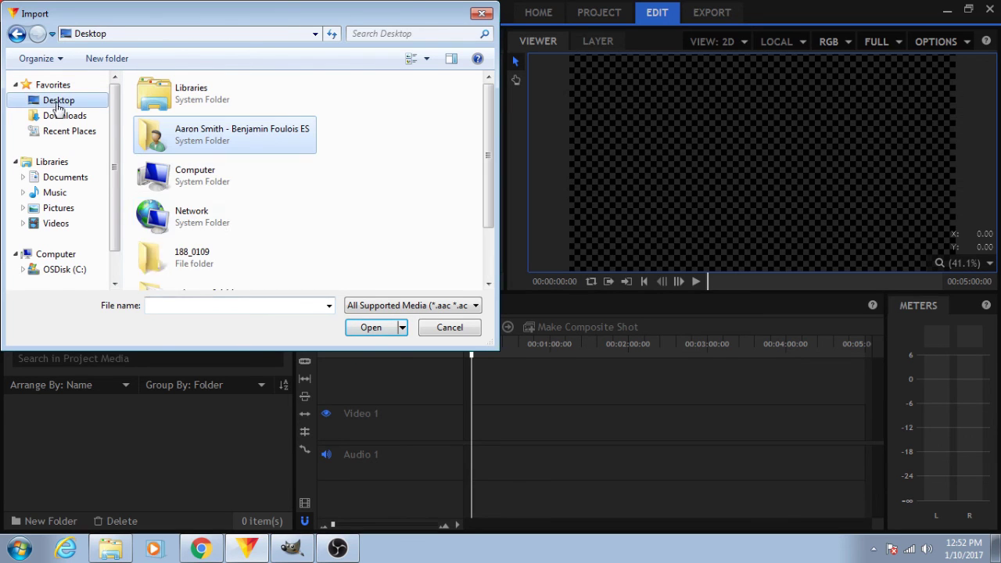
pyautogui.doubleClick(186, 267)
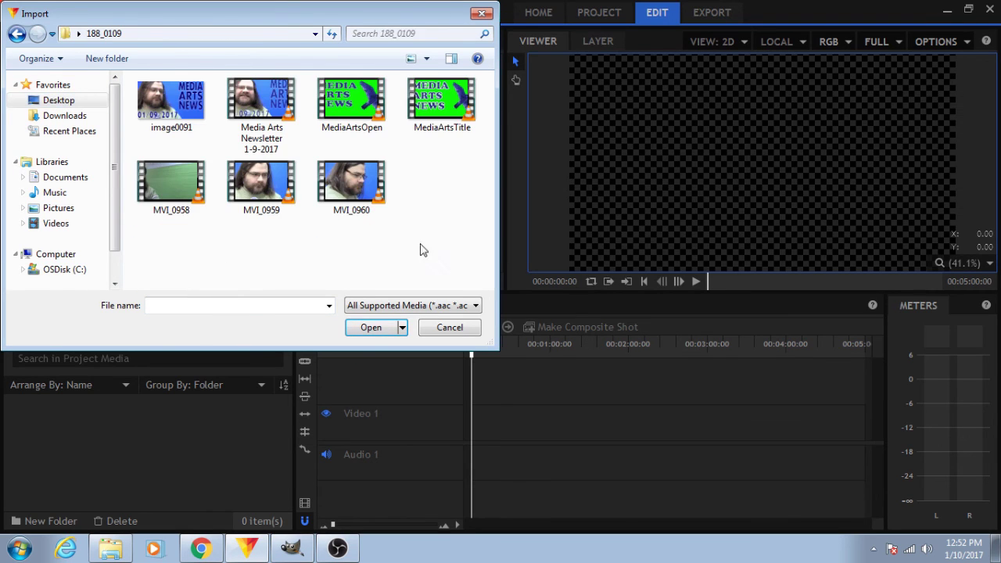
pyautogui.click(438, 93)
pyautogui.click(367, 335)
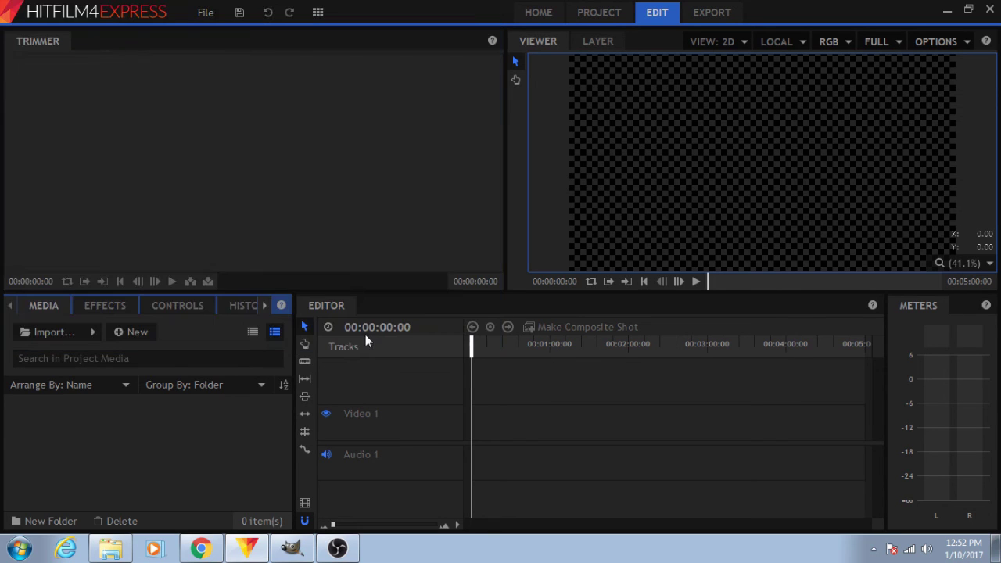
# - Import the presenter video MVI_0960 from the same folder
pyautogui.click(53, 333)
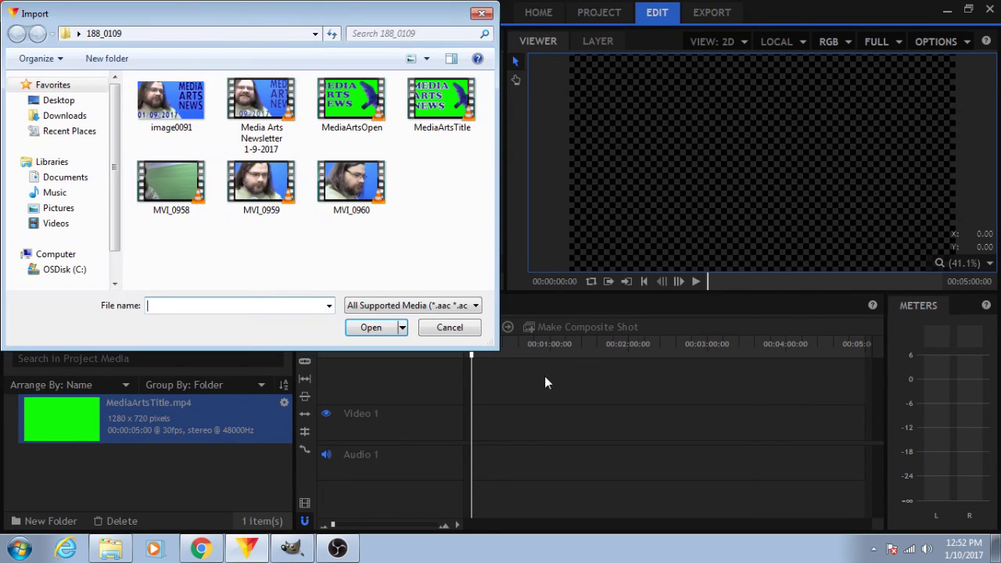
pyautogui.click(266, 188)
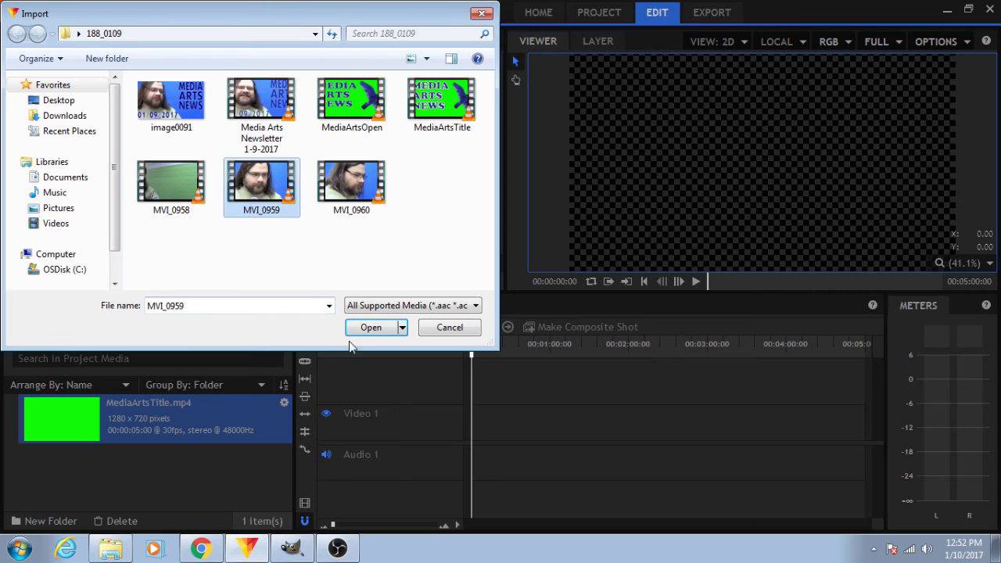
pyautogui.click(354, 187)
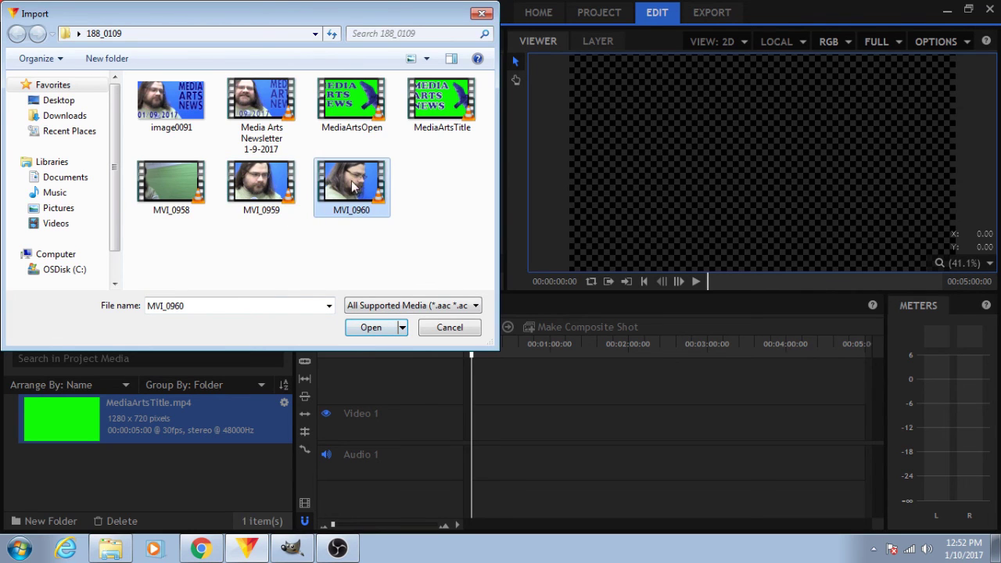
pyautogui.click(381, 335)
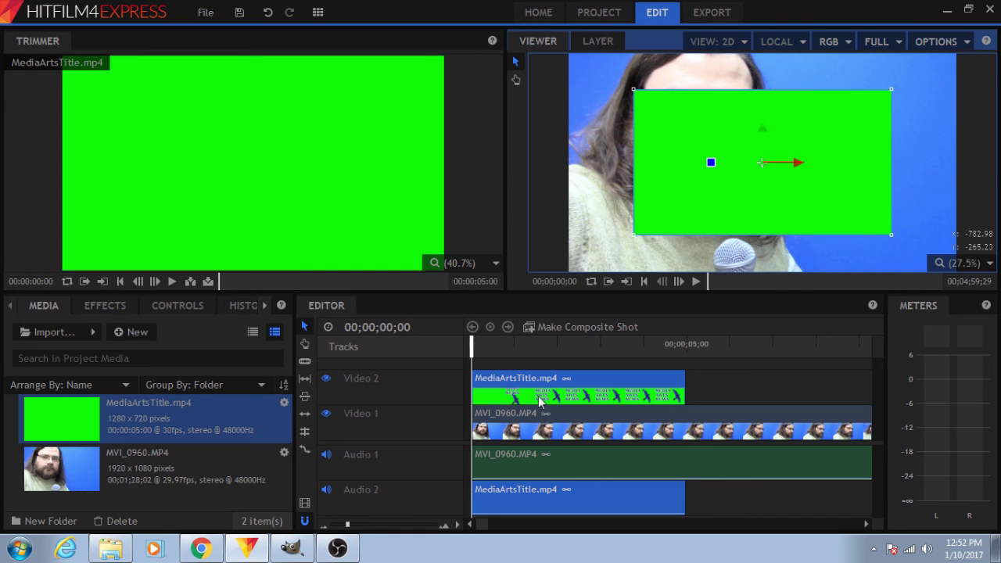
# - Fit the MediaArtsTitle clip on Video 2 to the frame
pyautogui.rightClick(588, 376)
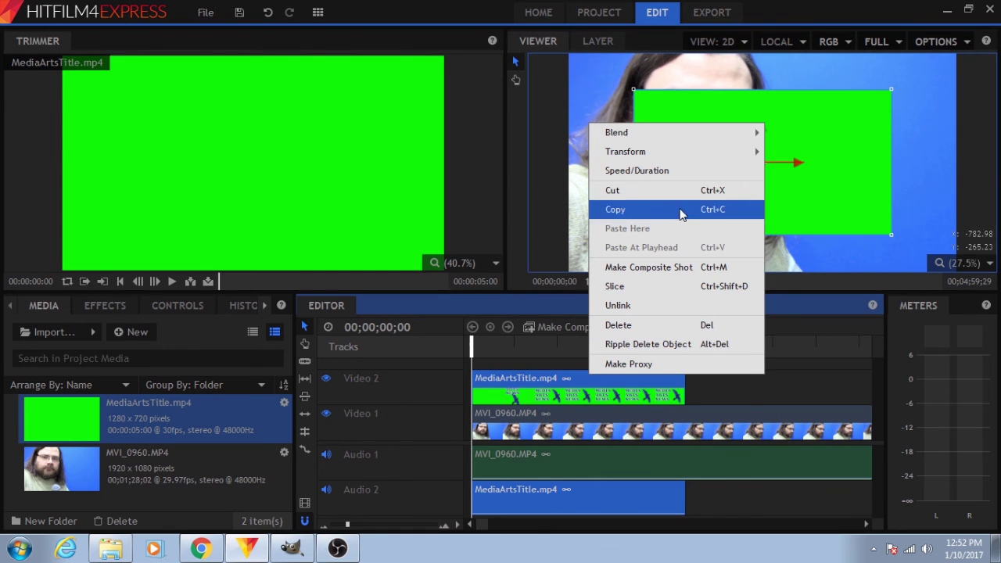
pyautogui.moveTo(670, 152)
pyautogui.click(786, 155)
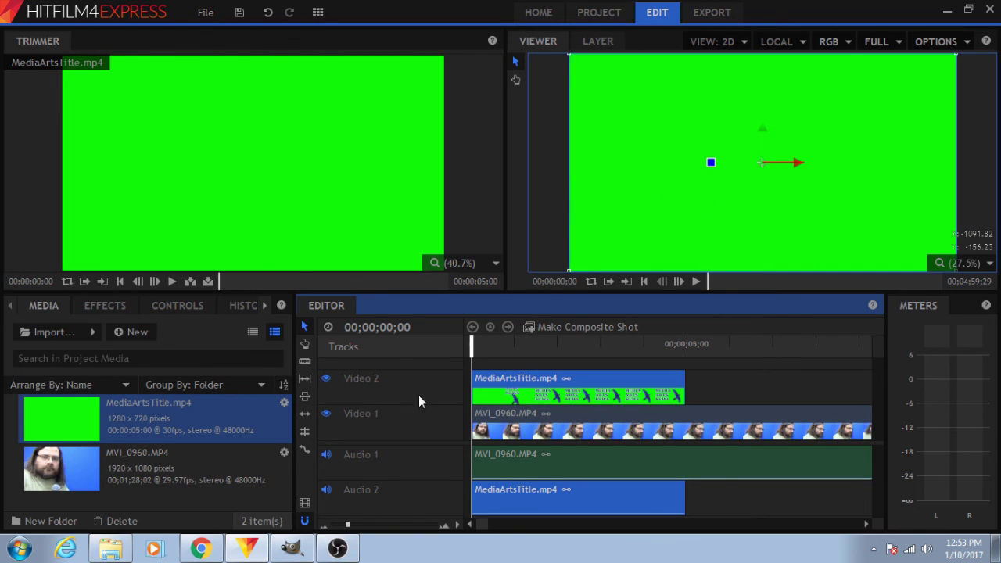
# - Search effects for 'key' and apply the Greenscreen Key preset to the MediaArtsTitle clip
pyautogui.click(113, 306)
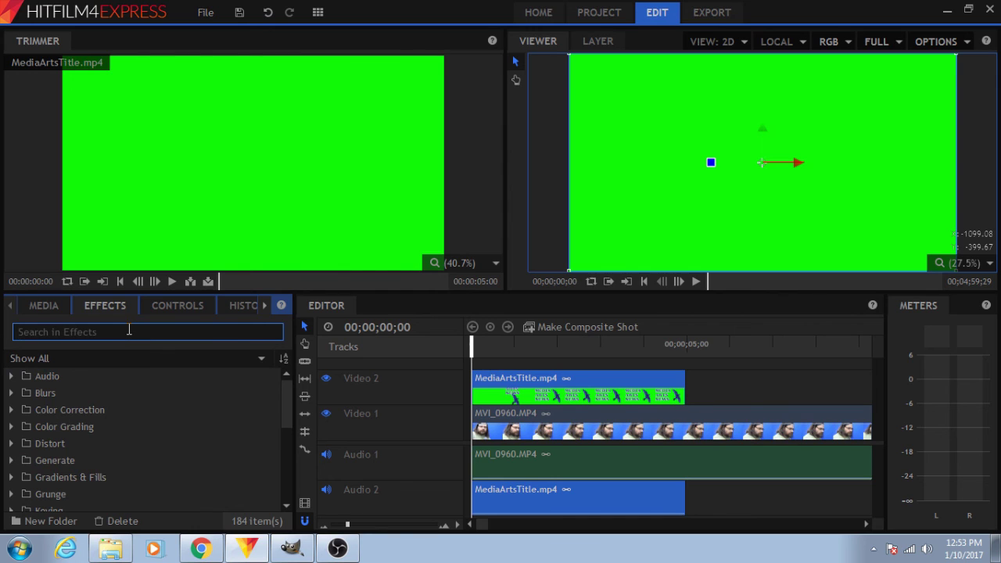
pyautogui.click(129, 332)
pyautogui.write('key')
pyautogui.click(125, 503)
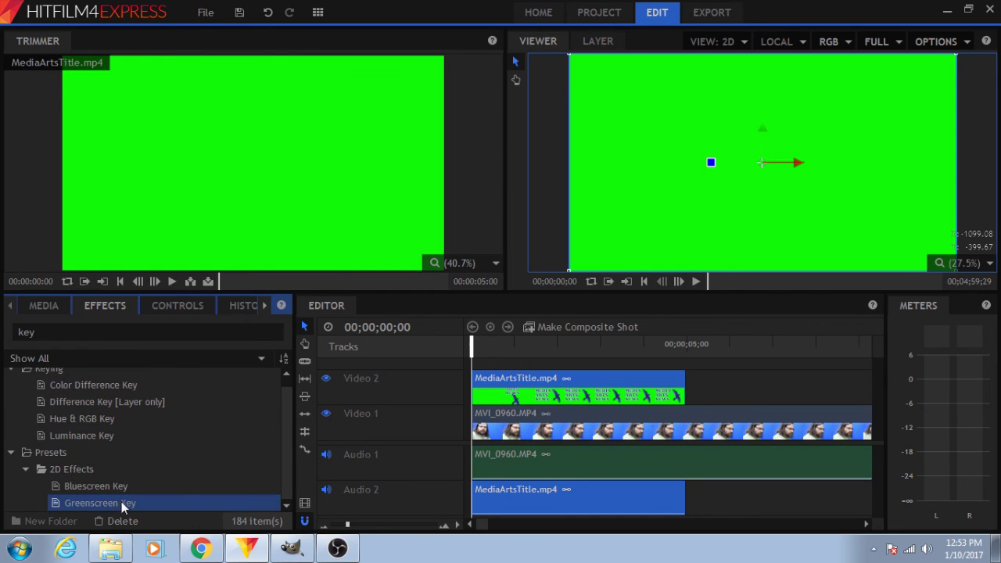
pyautogui.moveTo(71, 507); pyautogui.dragTo(534, 387)
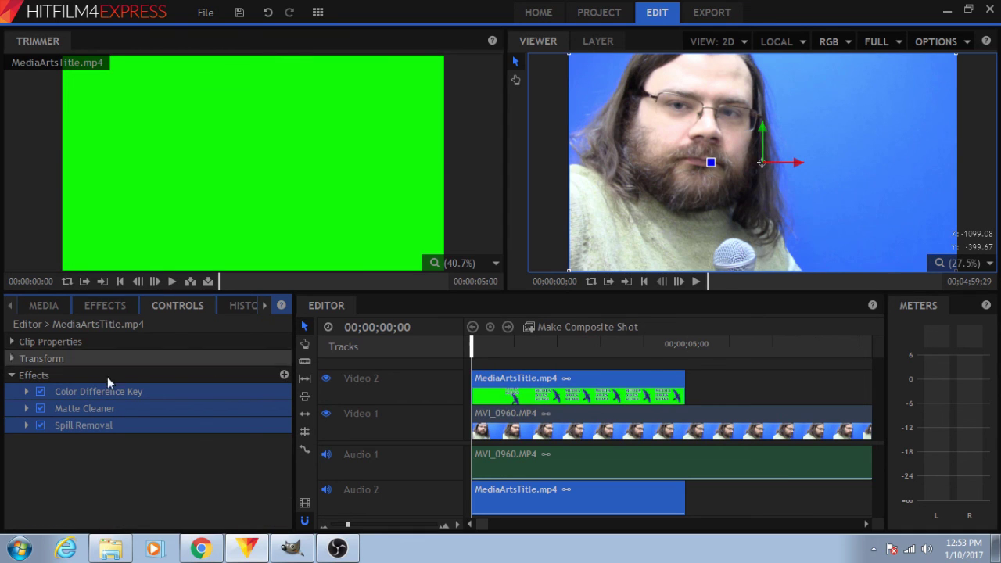
# - Play the keyed composite, then scrub the timeline to check the title at 00;00;02;12
pyautogui.click(695, 284)
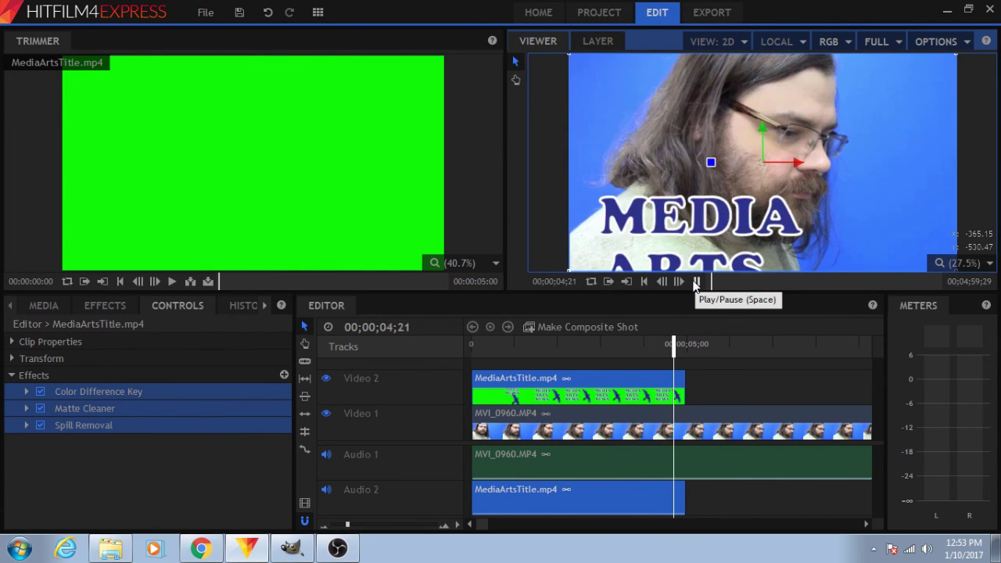
pyautogui.click(696, 284)
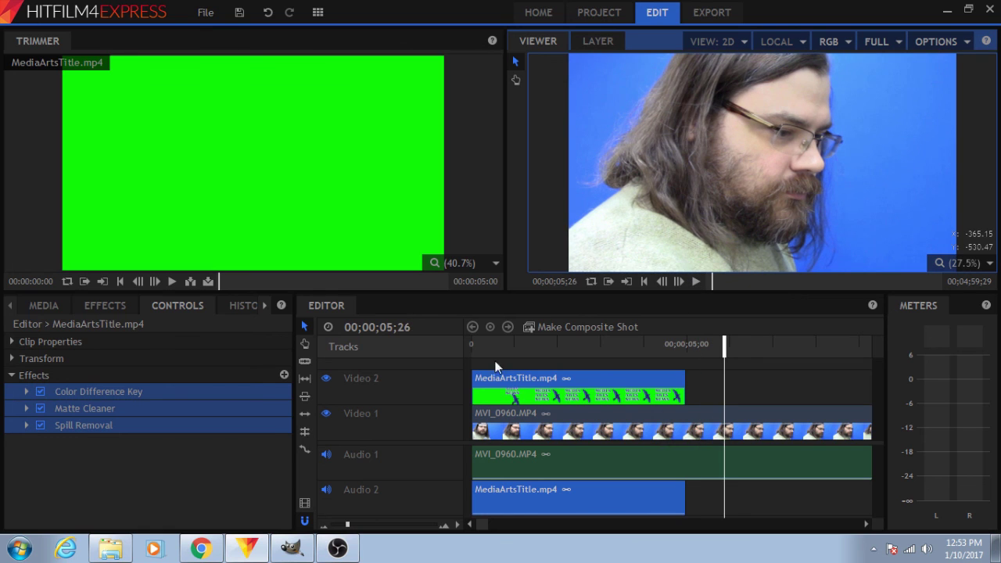
pyautogui.click(477, 346)
pyautogui.moveTo(478, 346); pyautogui.dragTo(450, 362)
pyautogui.click(575, 345)
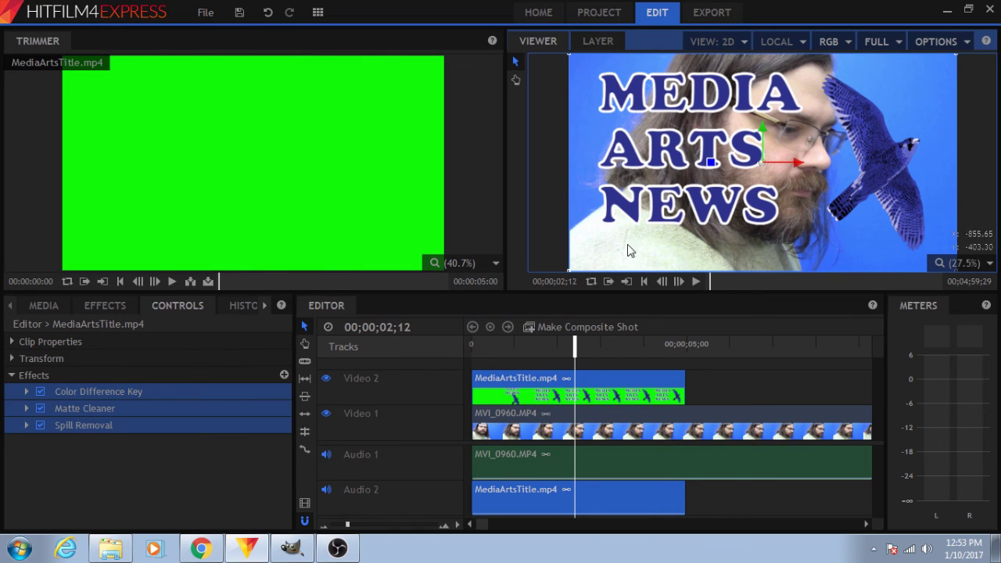
# - Show the project media list and scrub from about 00;00;03;03 toward the title's end
pyautogui.click(43, 306)
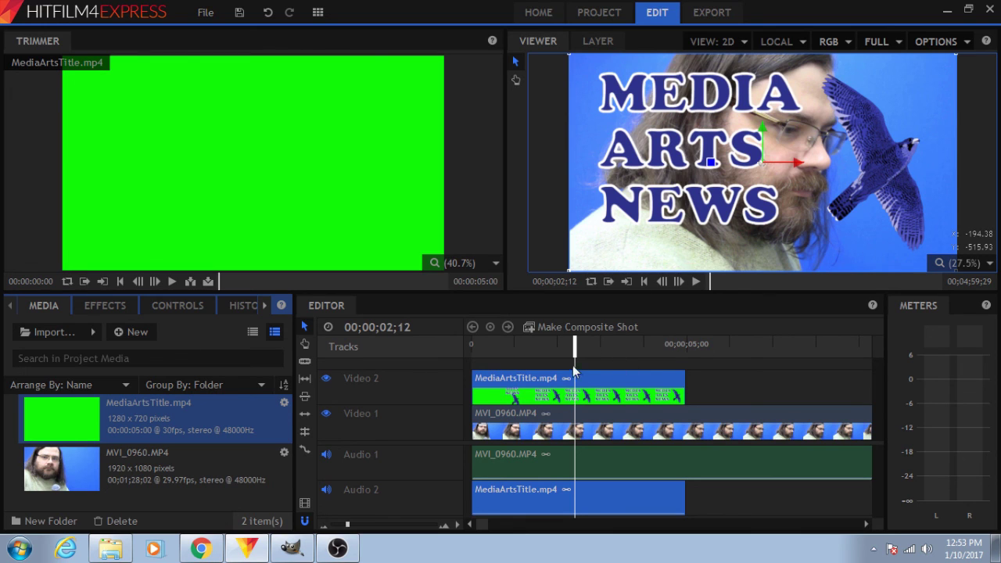
pyautogui.click(604, 346)
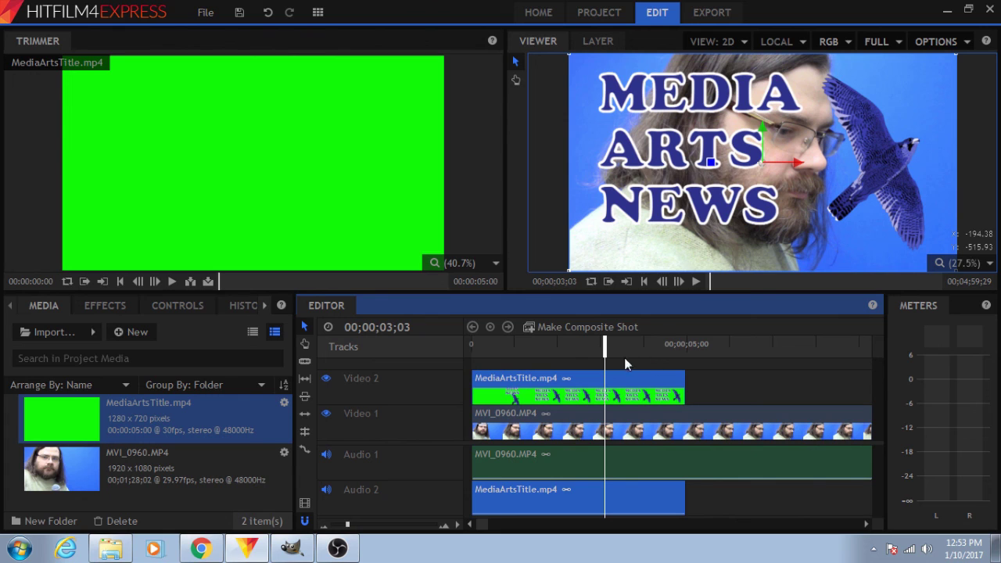
pyautogui.moveTo(607, 345); pyautogui.dragTo(463, 354)
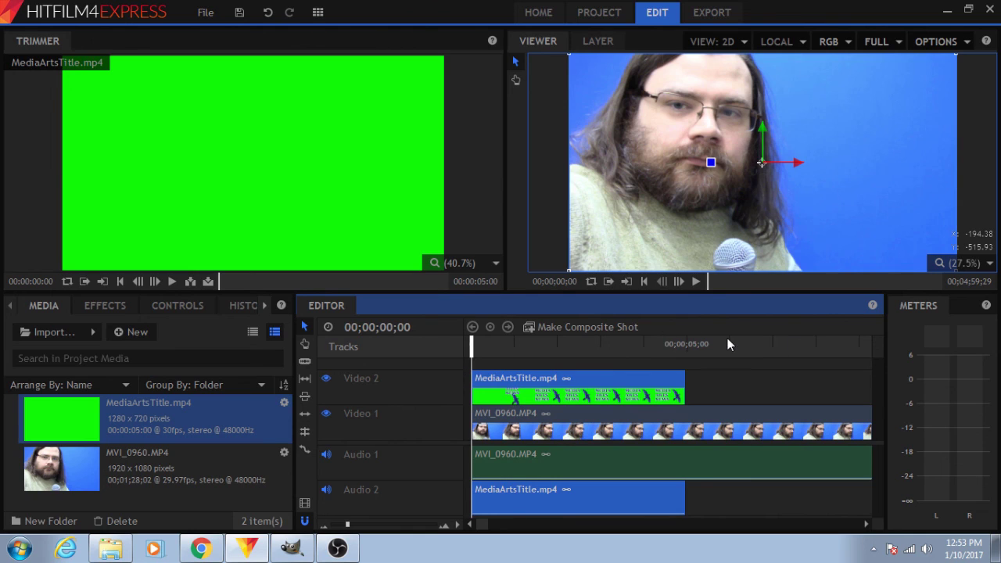